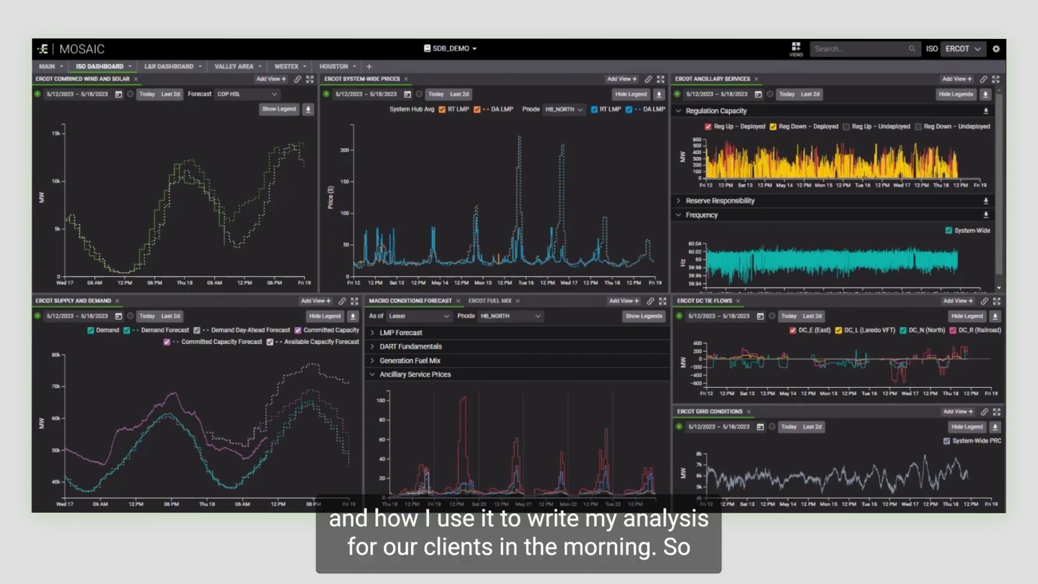
Load the Mosaic (Default) workbook, then reopen and dismiss the workbook list without switching
click(465, 49)
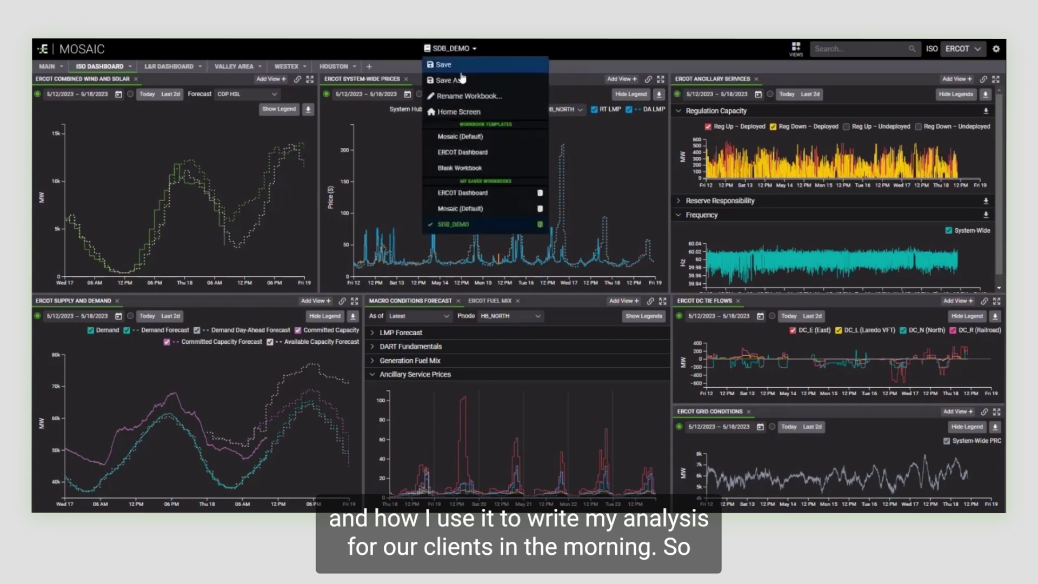
click(462, 210)
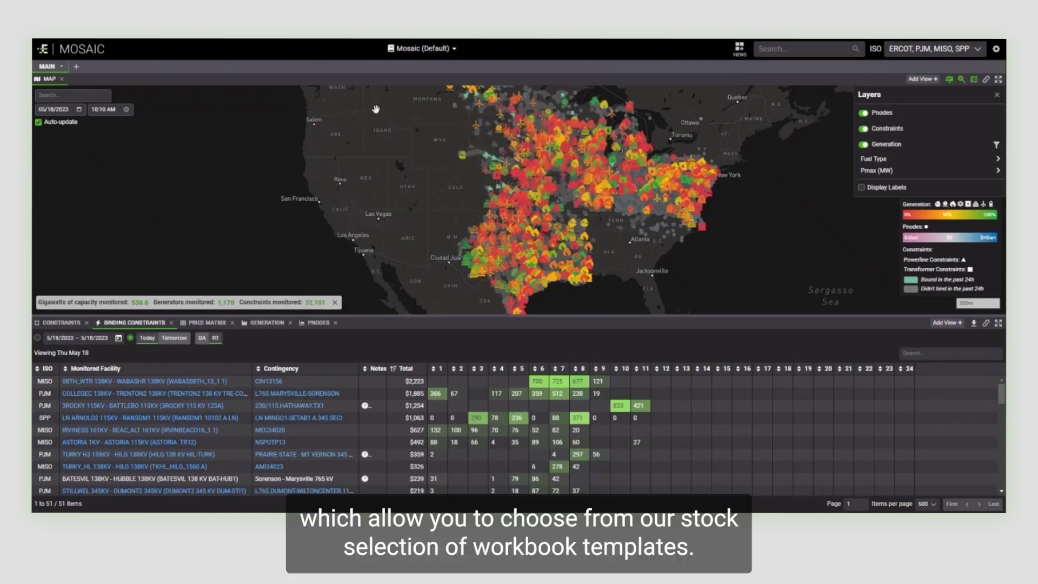
click(439, 49)
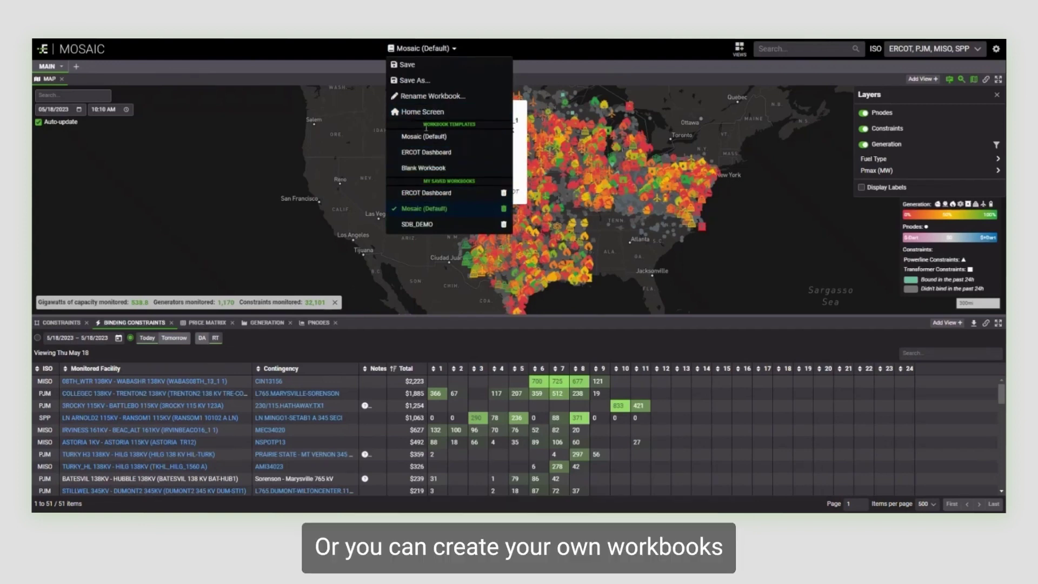
click(338, 55)
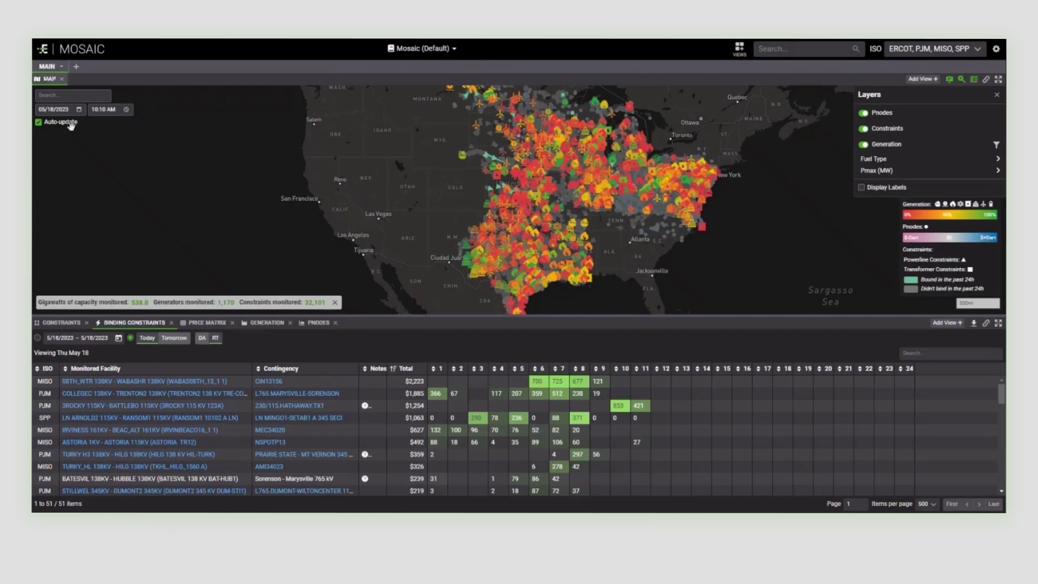
Dock the Map pane left of Binding Constraints, then reload the SDB_DEMO workbook
drag(48, 79, 238, 322)
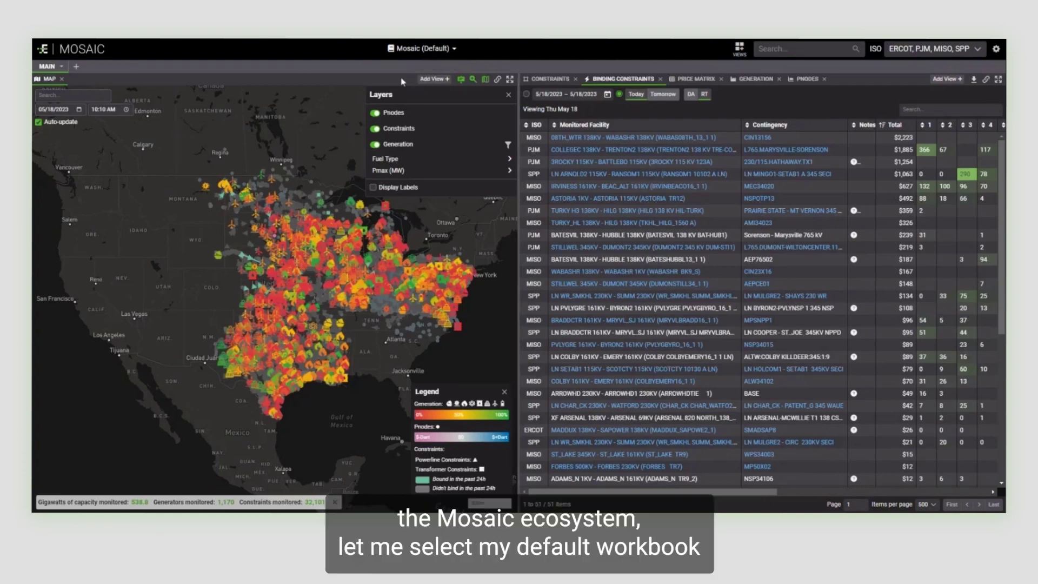
click(422, 48)
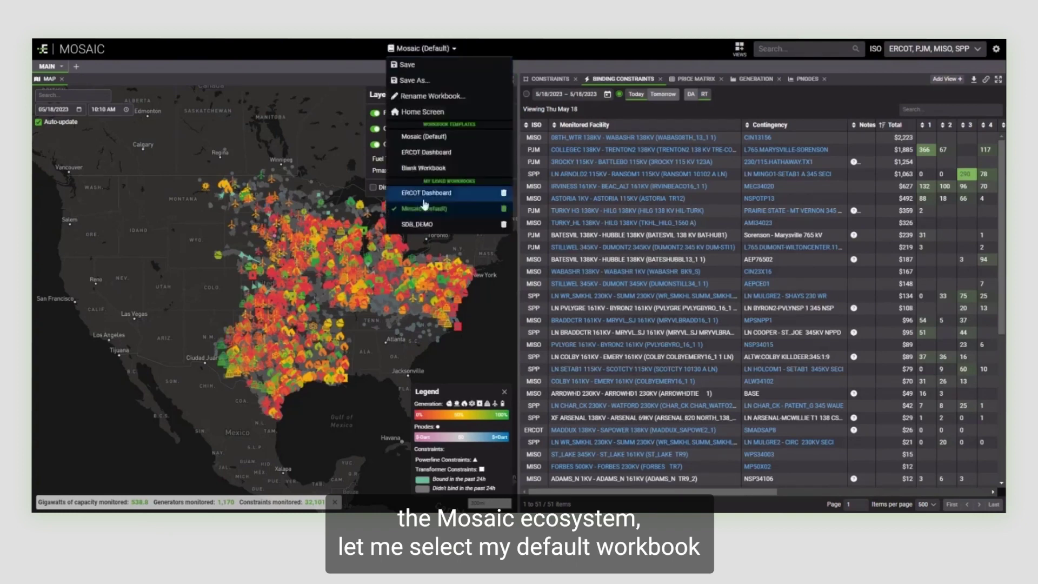
click(423, 224)
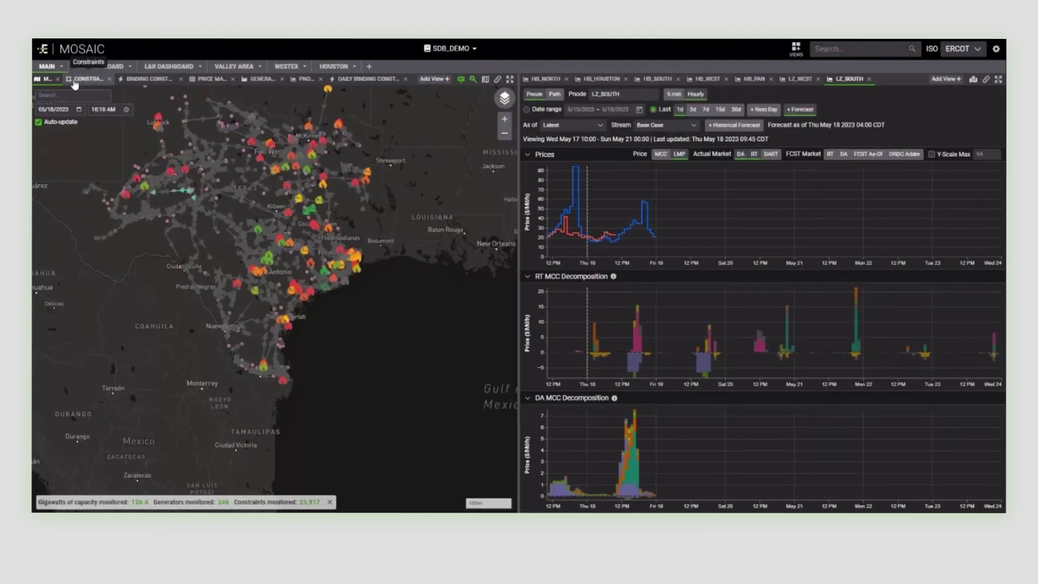
Frame Texas on the map, review its Fuel Type layers, and show the ERCOT Constraints table
drag(133, 148, 150, 197)
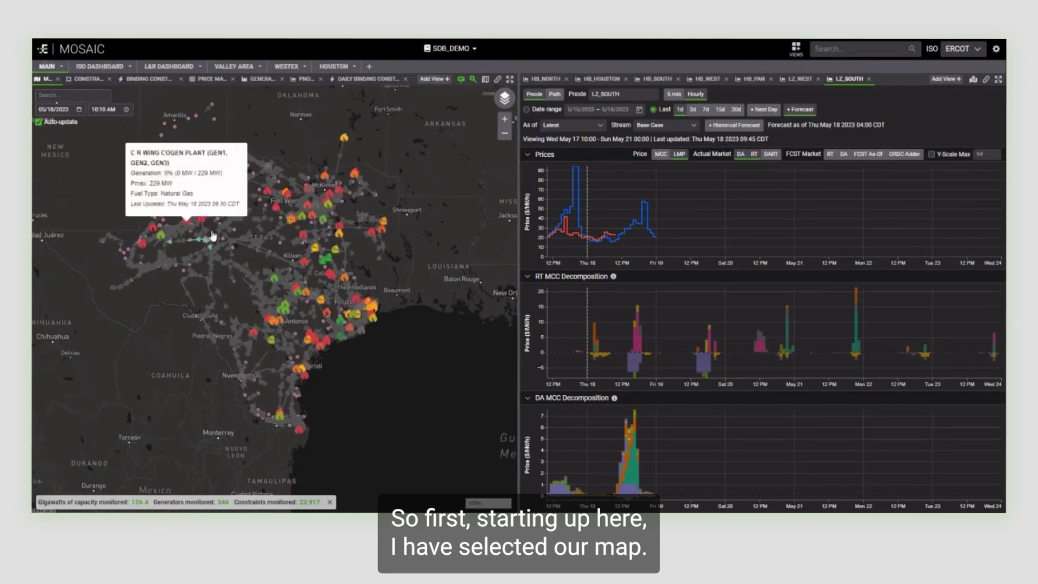
click(505, 98)
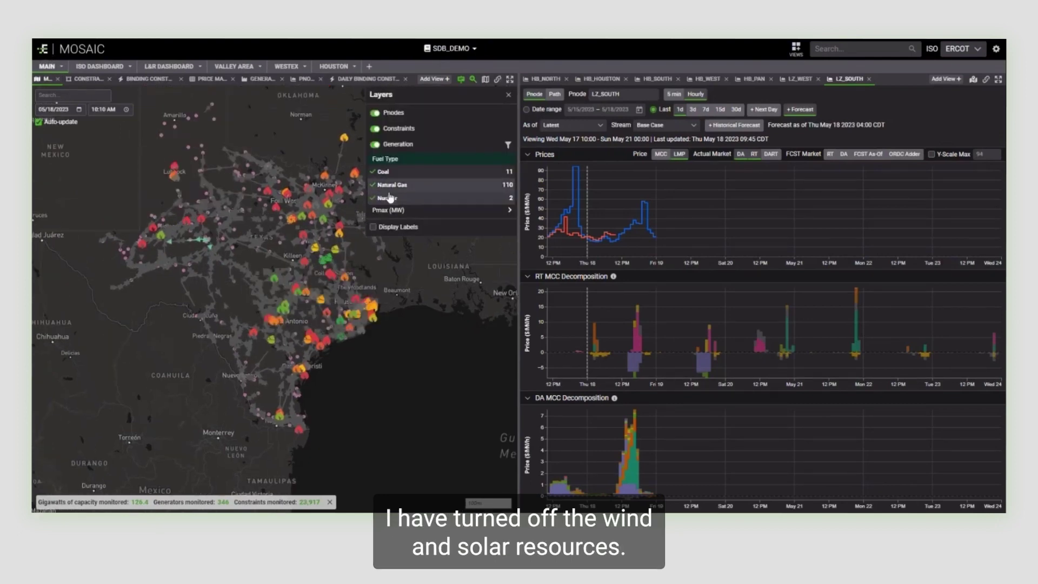
click(509, 96)
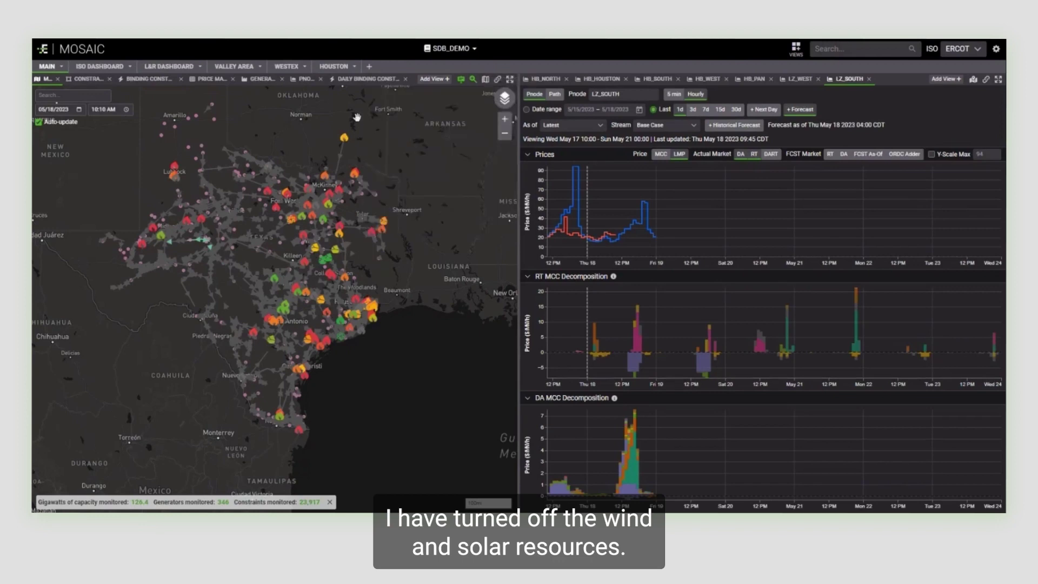
drag(121, 162, 136, 186)
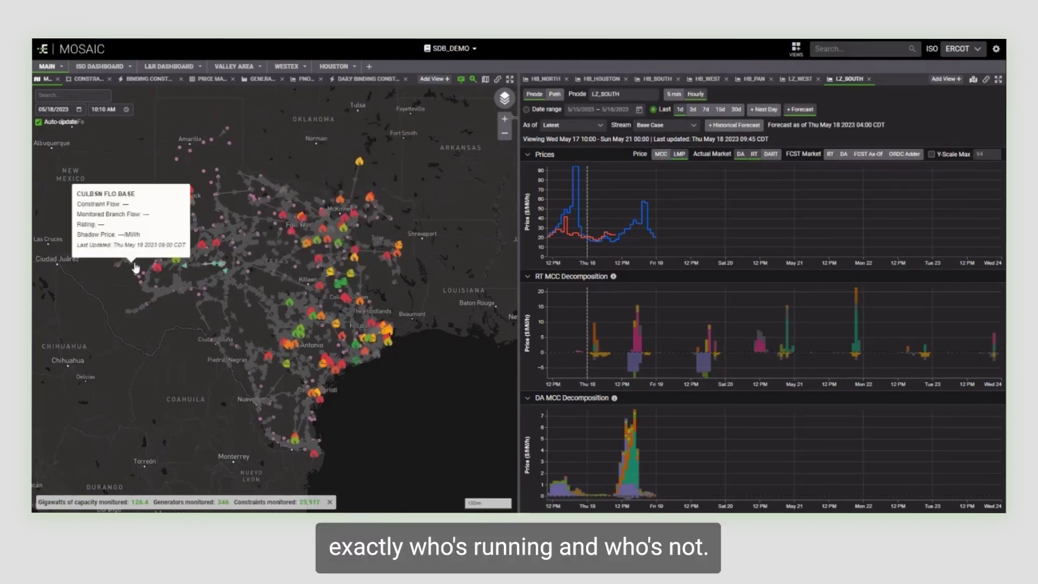
click(88, 79)
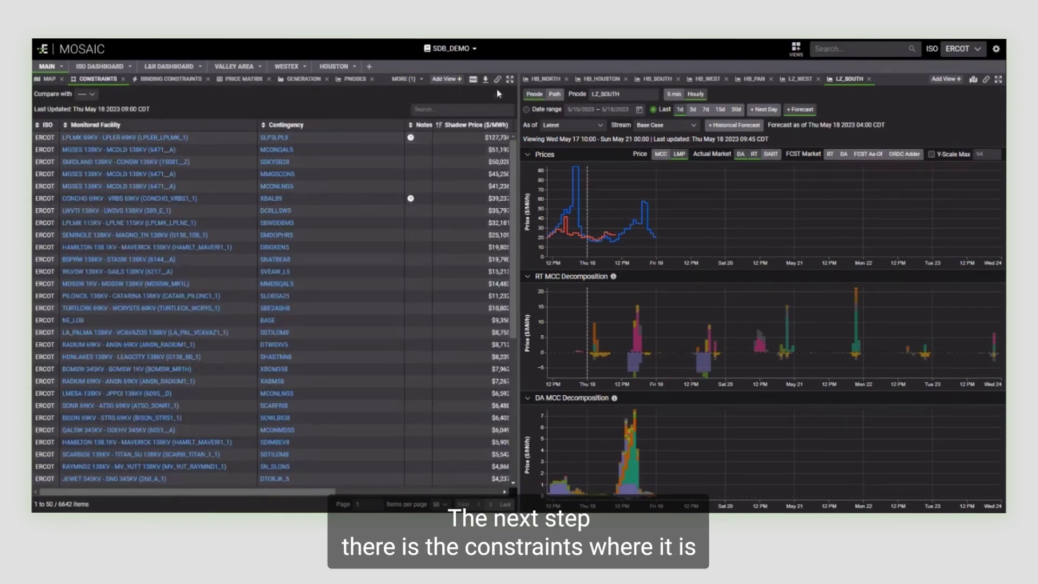
Sort the full-width Constraints table by Flow %, highest first, then restore the half-width view
mouse_move(482, 128)
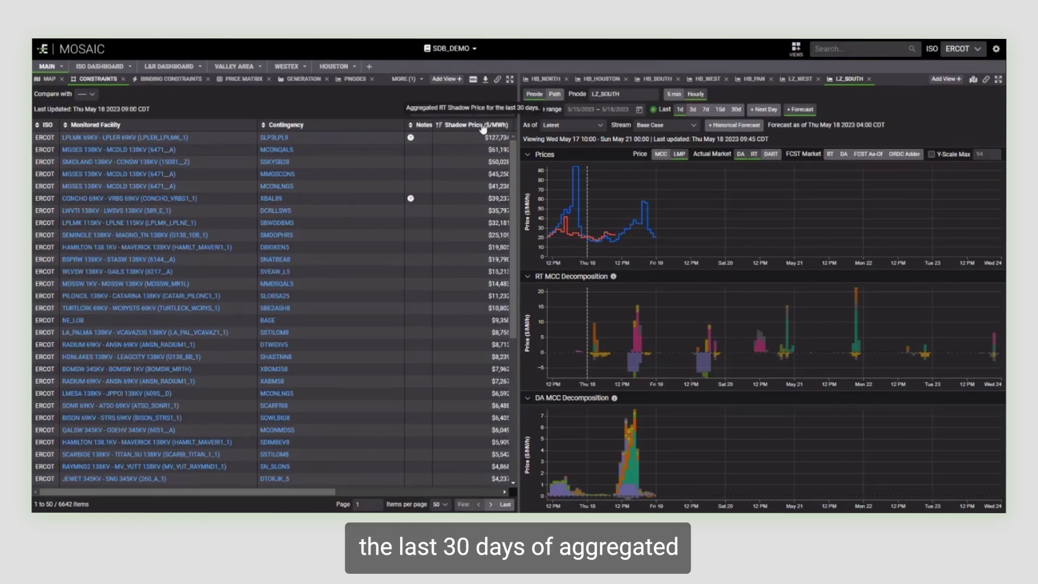
click(510, 79)
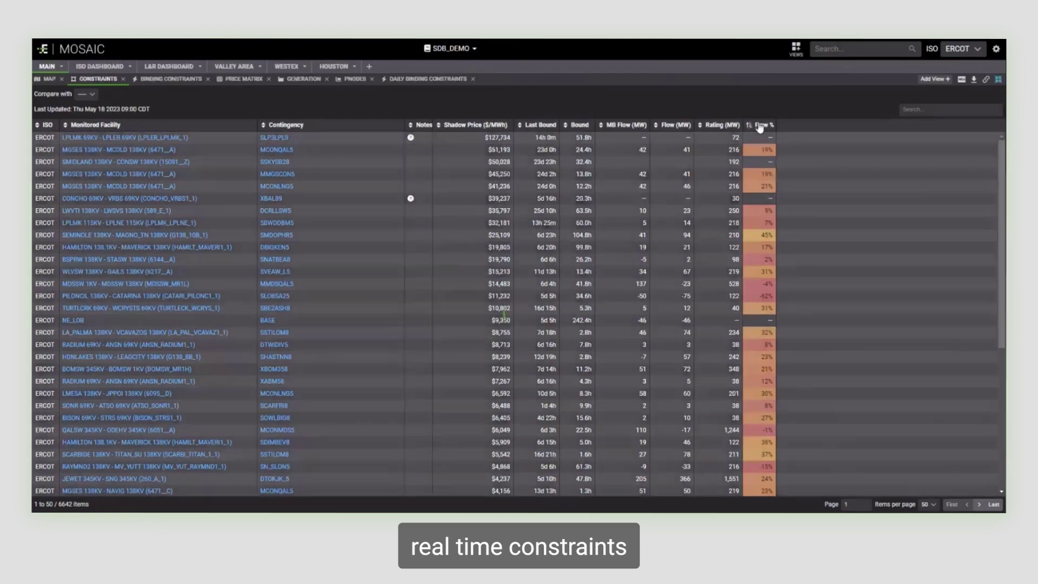
click(760, 125)
click(759, 125)
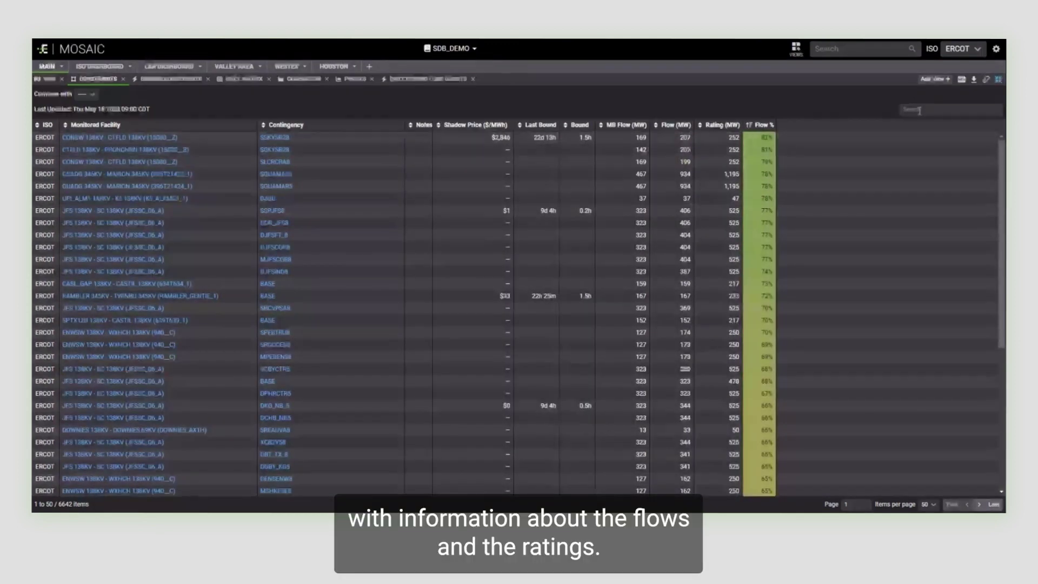
click(997, 81)
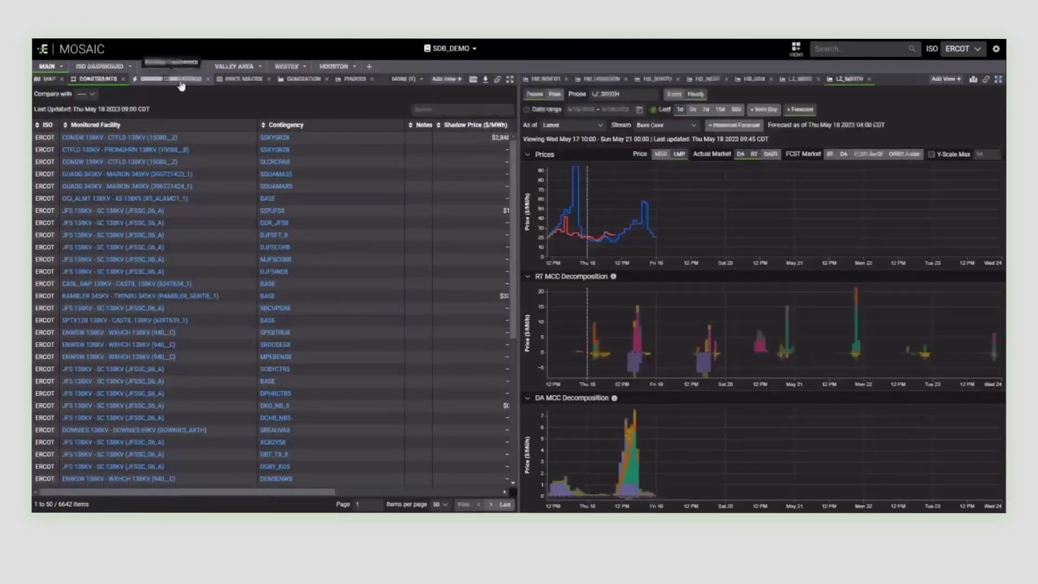
Review all hours of Binding Constraints full-width, then bring up the Price Matrix
click(178, 79)
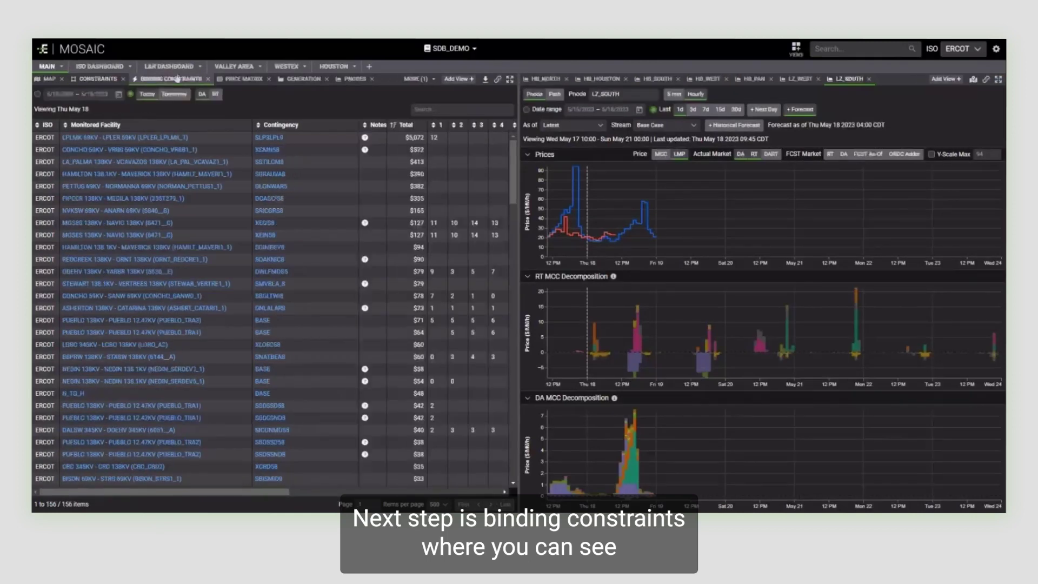
click(510, 80)
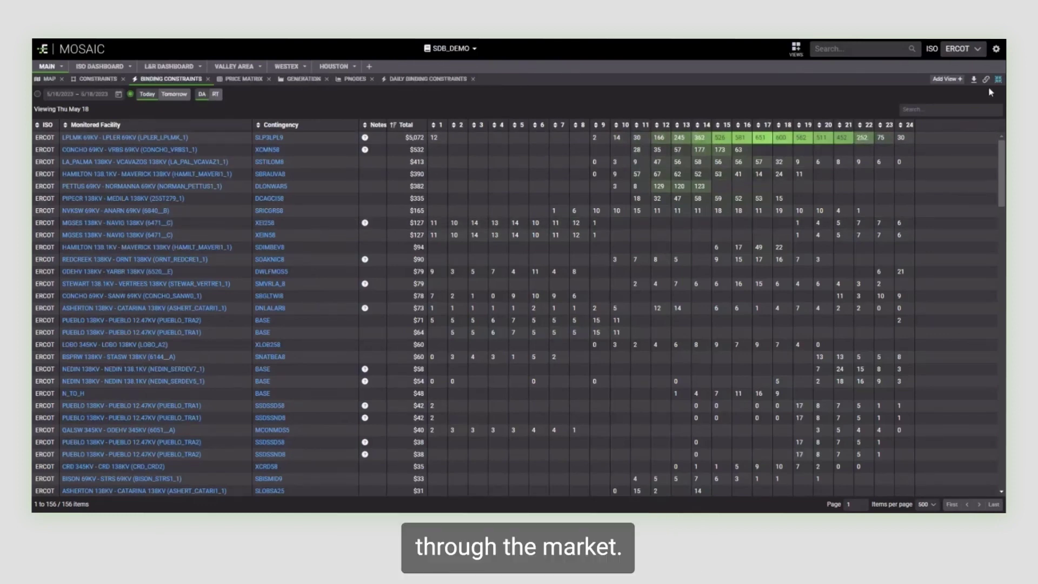
click(997, 80)
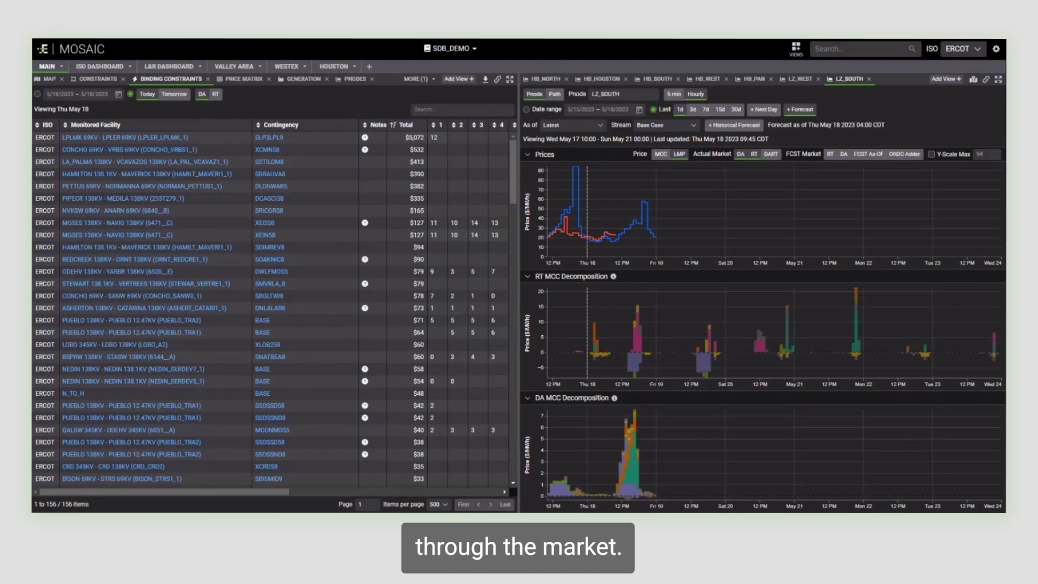
click(238, 79)
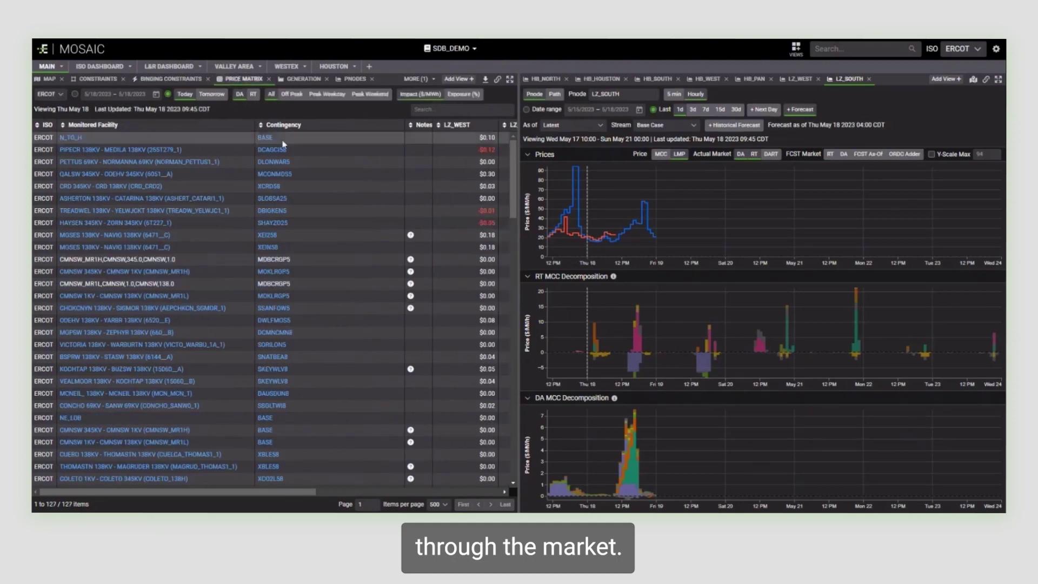
Sort the full-width price matrix by HB_SOUTH, largest impact first
click(510, 82)
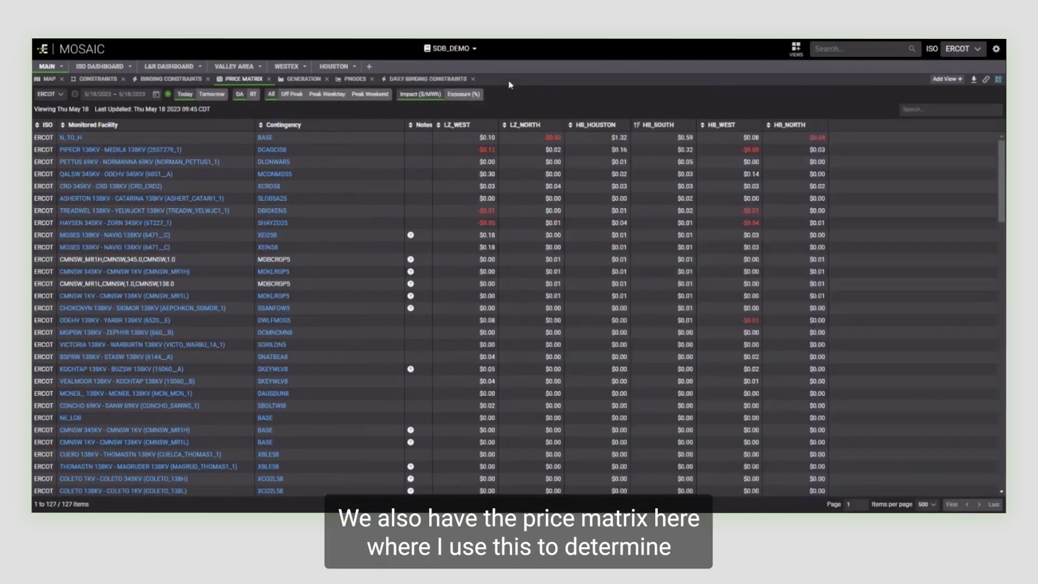
click(662, 126)
click(662, 126)
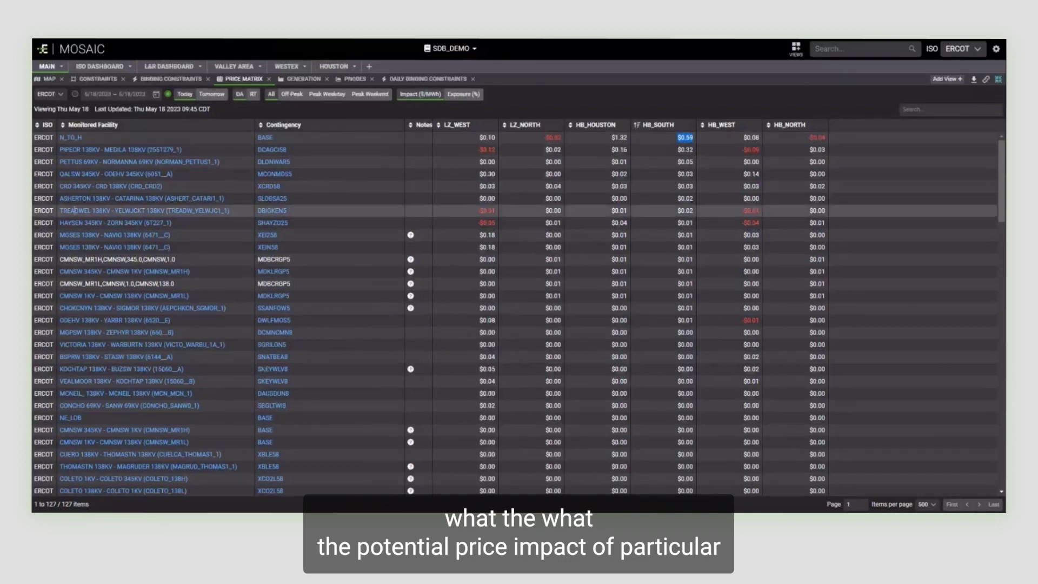
click(660, 143)
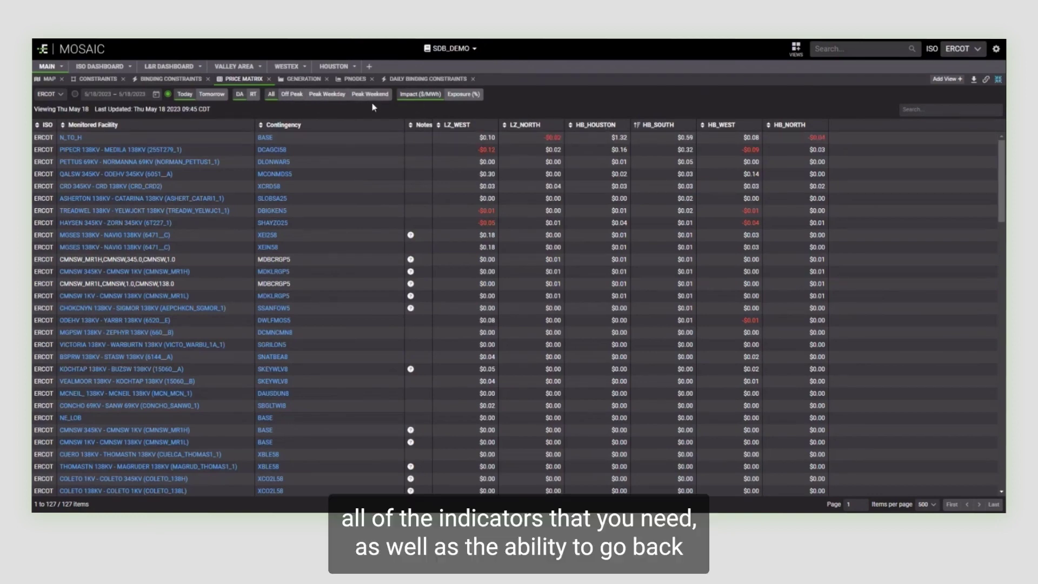
Reload the price matrix, check its date range, and restore the split view with LZ_SOUTH charts
click(74, 95)
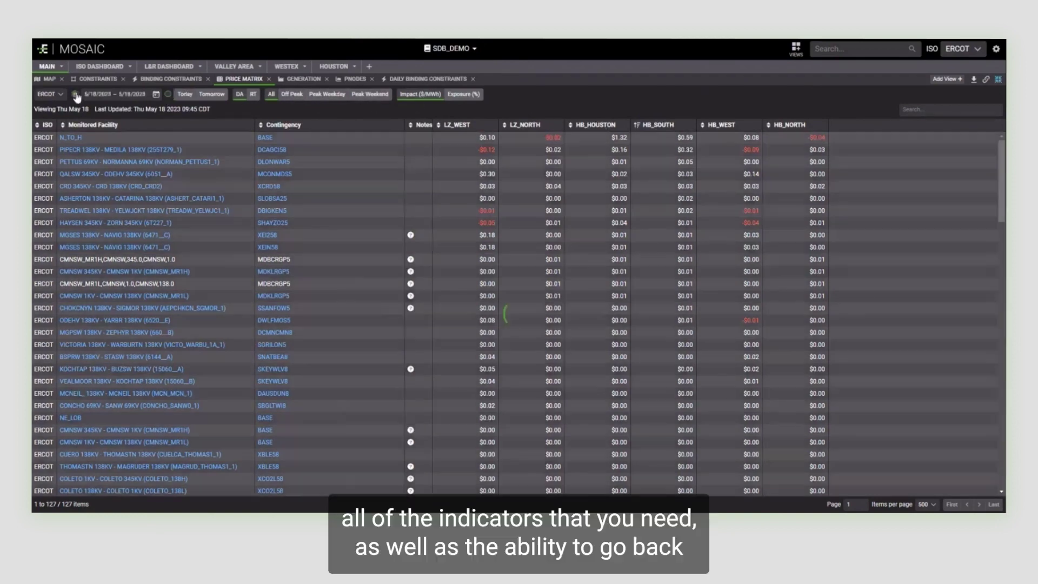
click(157, 95)
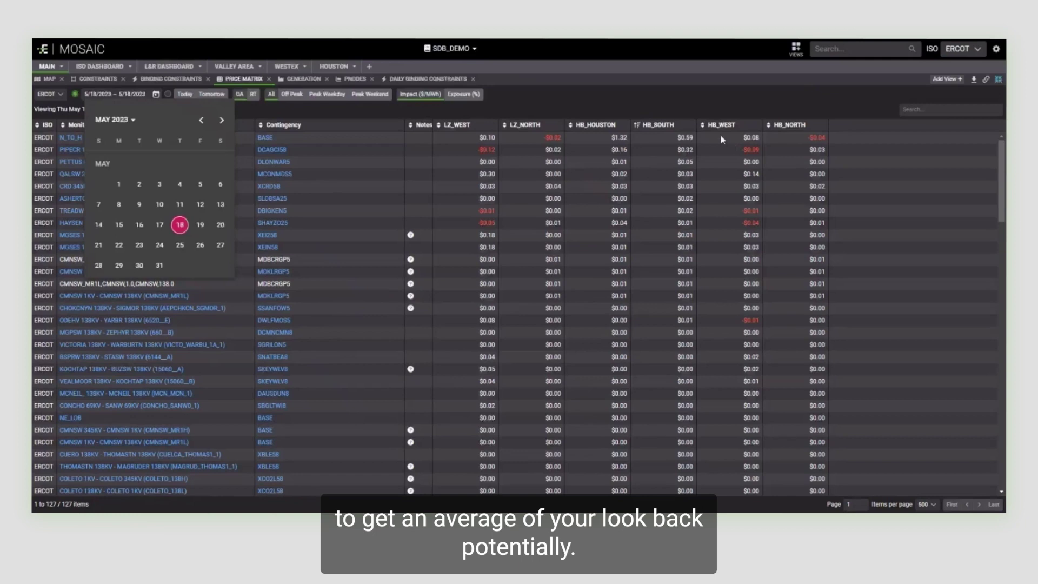
click(695, 104)
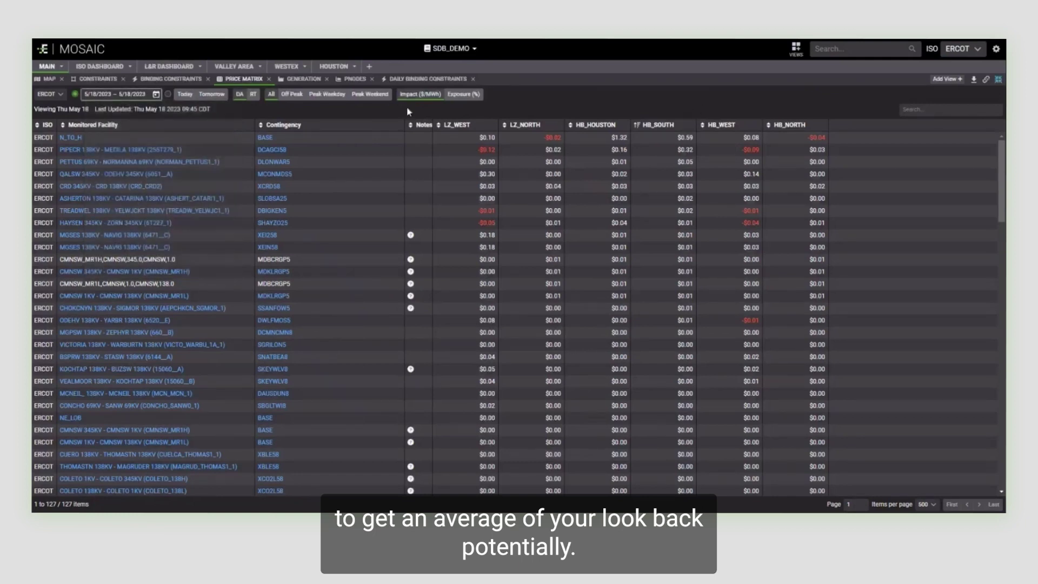
click(999, 80)
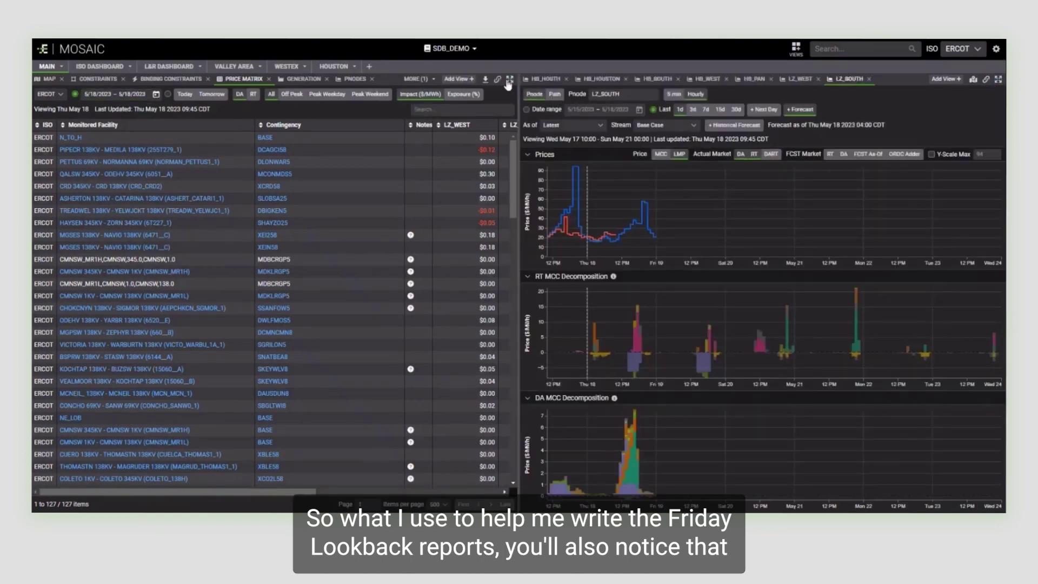
click(508, 79)
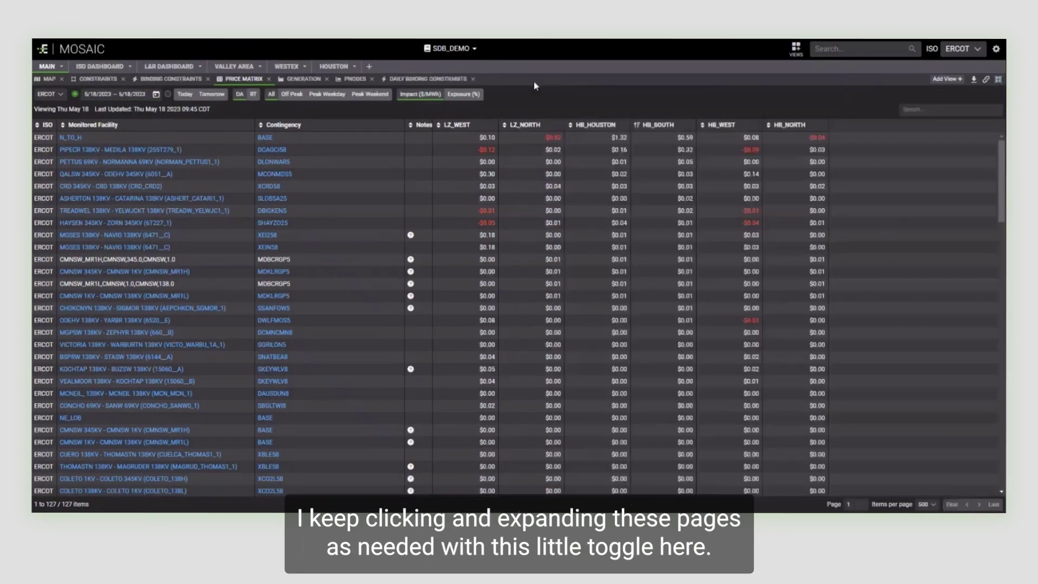
click(998, 79)
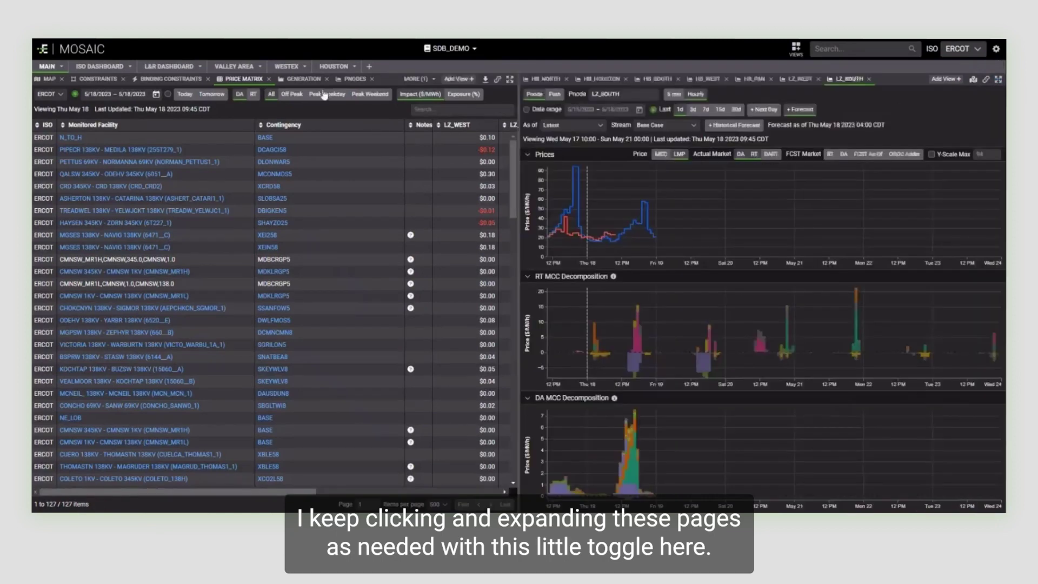
Compare the Generation table with 1 Day Ago, rank by Gen % (Diff), and search 'coal'
click(304, 79)
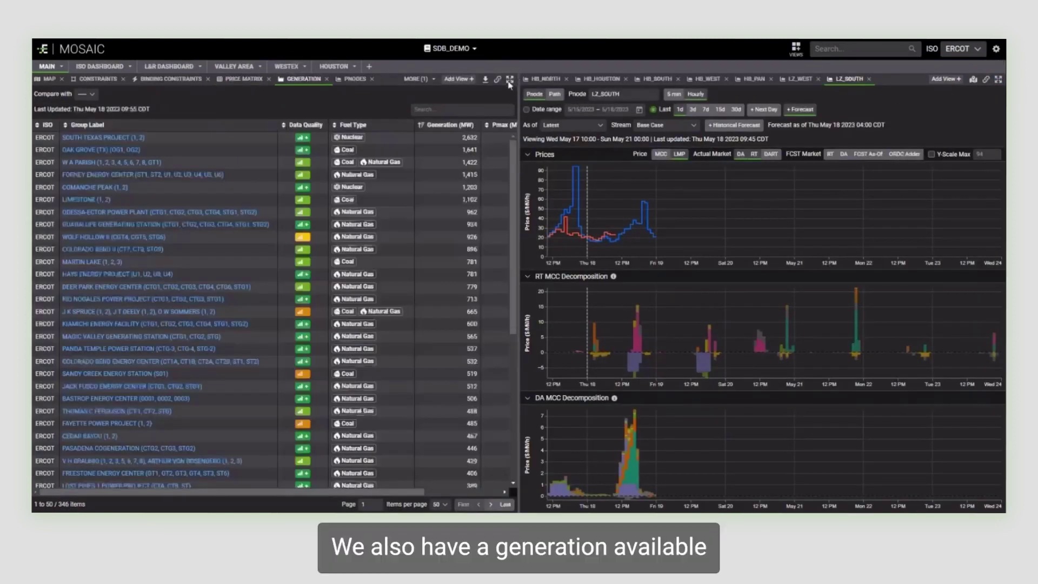
click(509, 80)
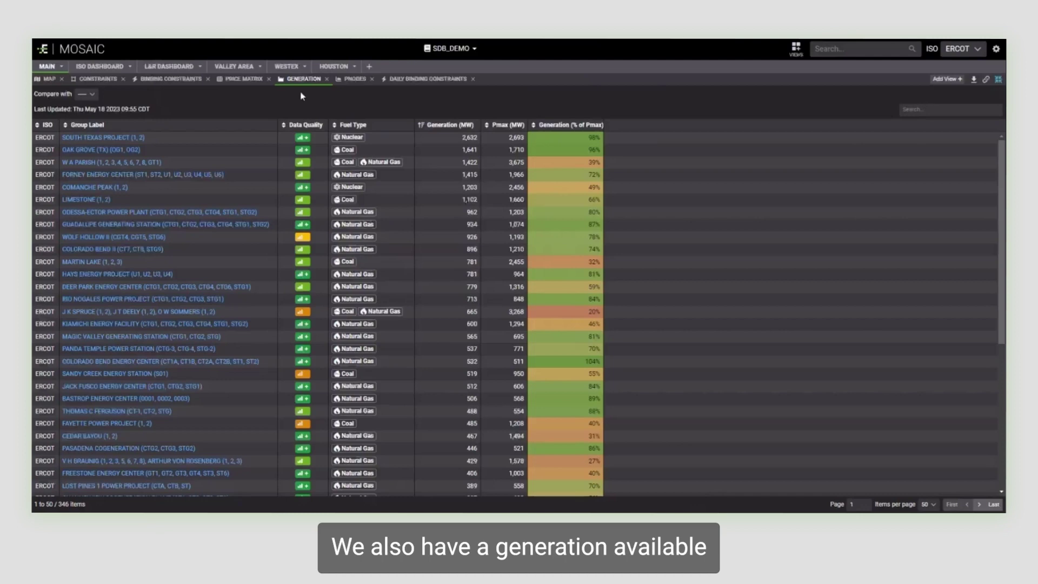
click(87, 96)
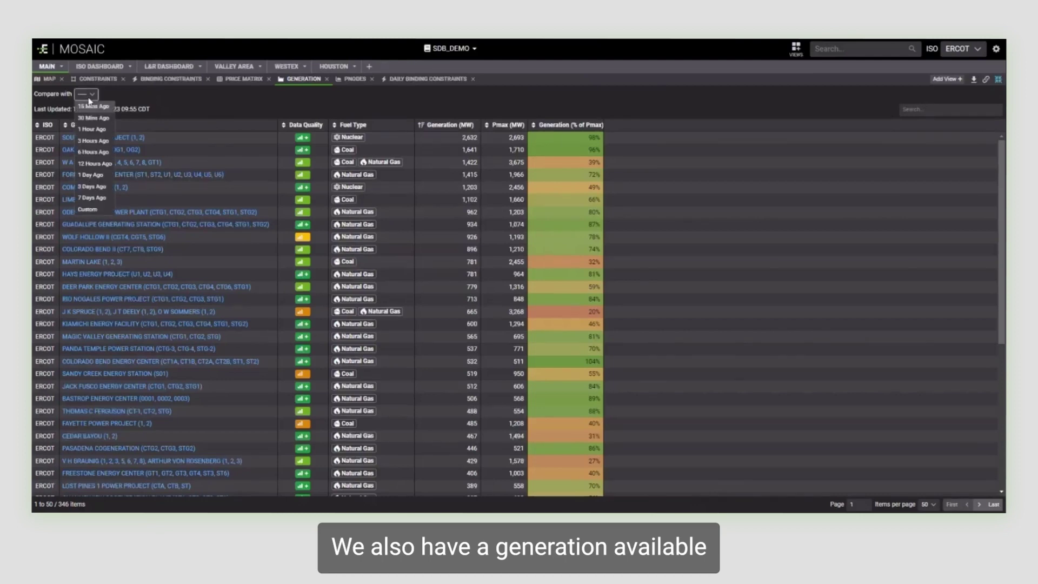
click(92, 176)
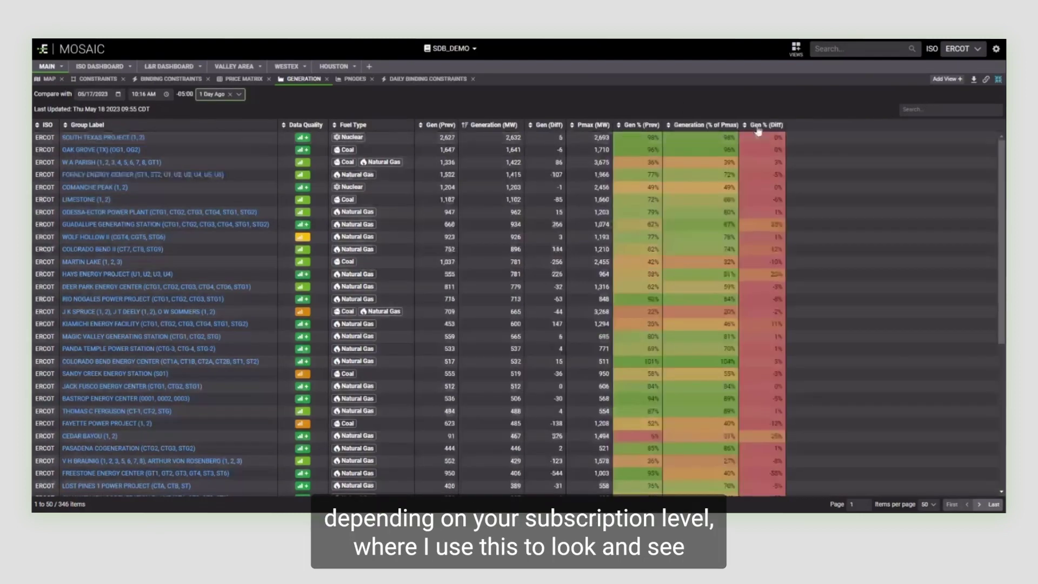
click(757, 128)
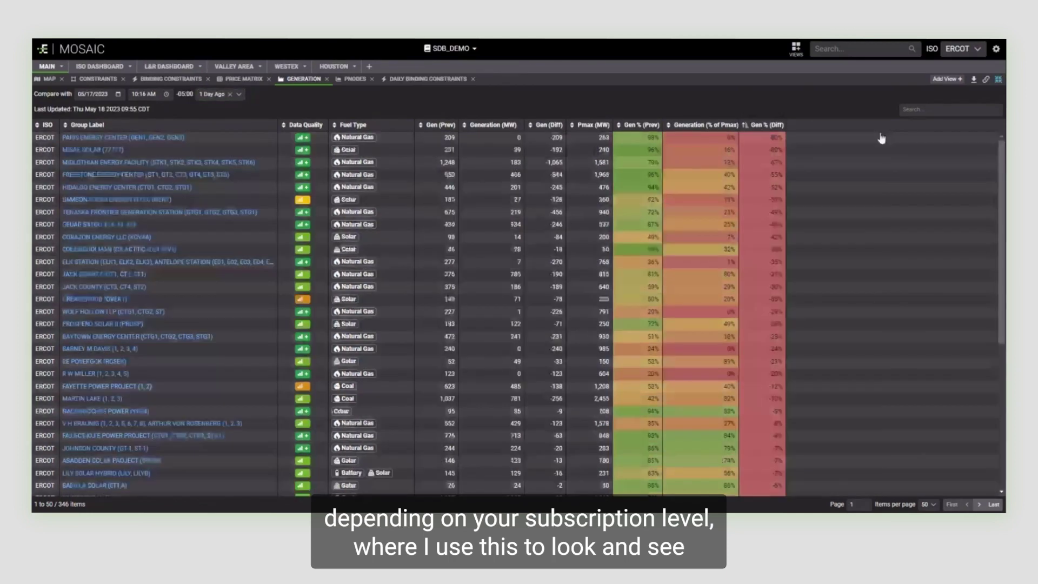
click(930, 109)
text(coal)
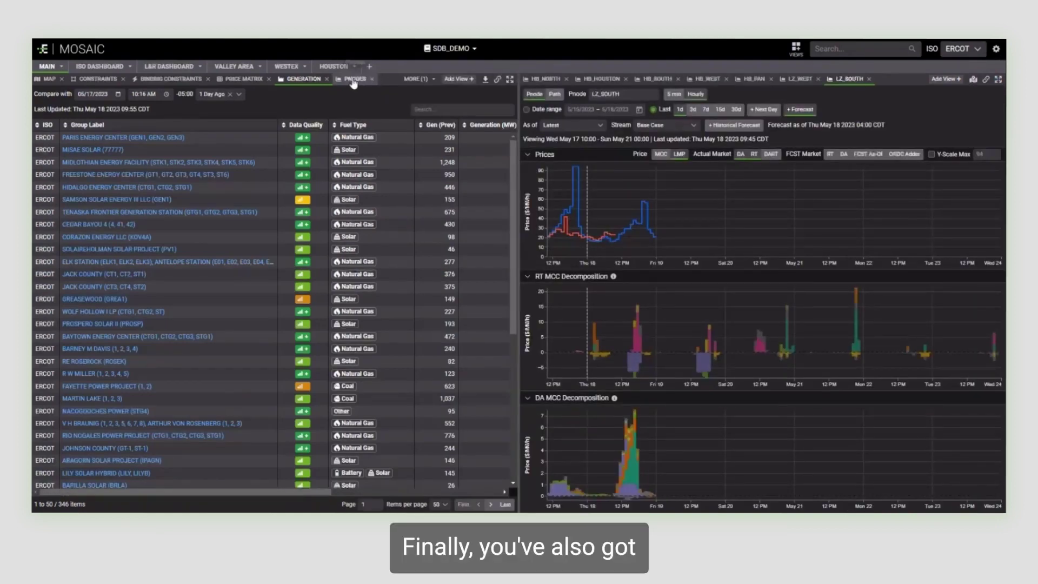
Browse the Pnodes list, then add the Daily Binding Constraints view from MORE
click(355, 79)
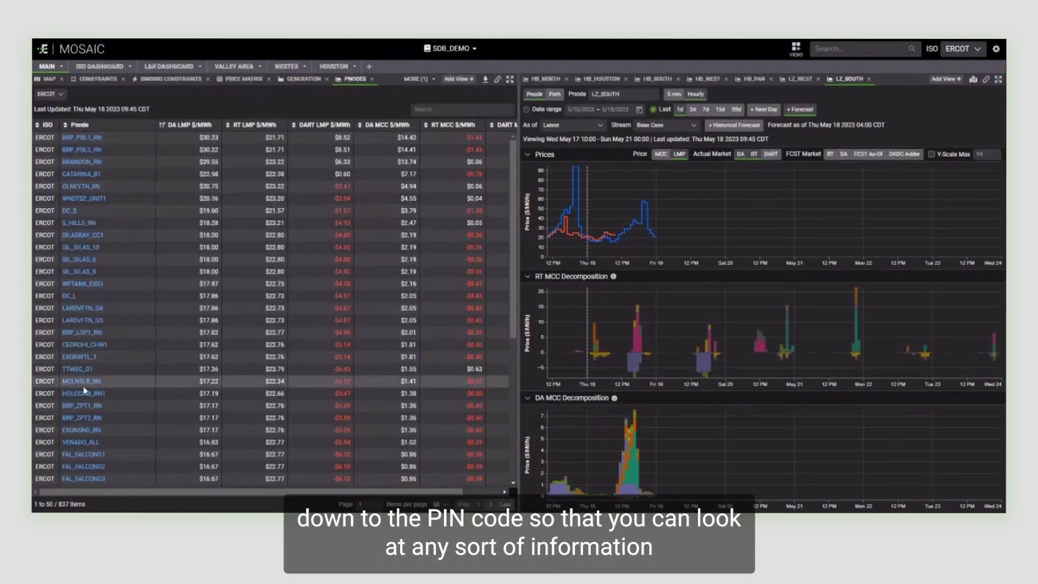
click(424, 106)
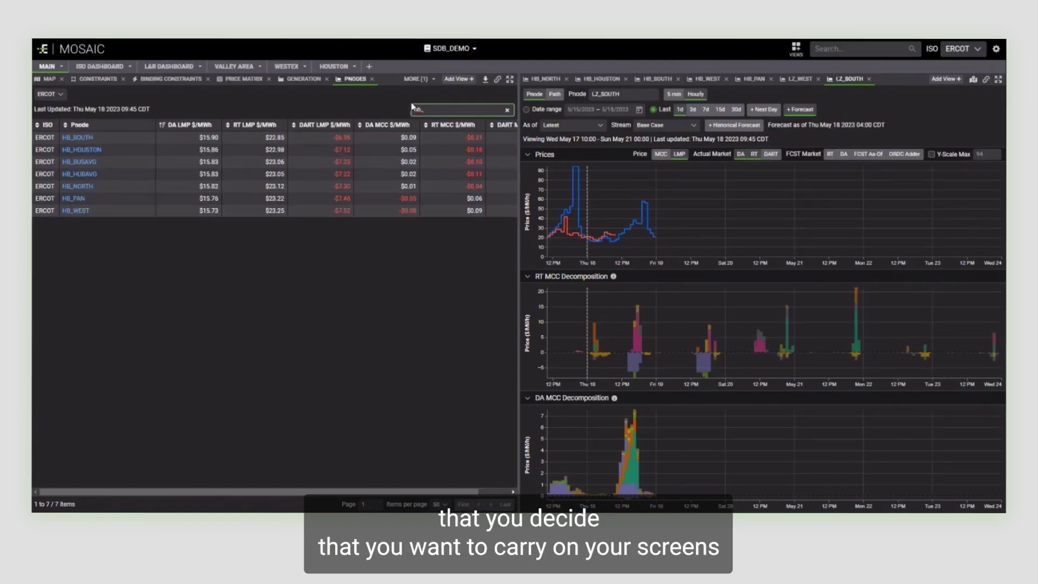
click(417, 79)
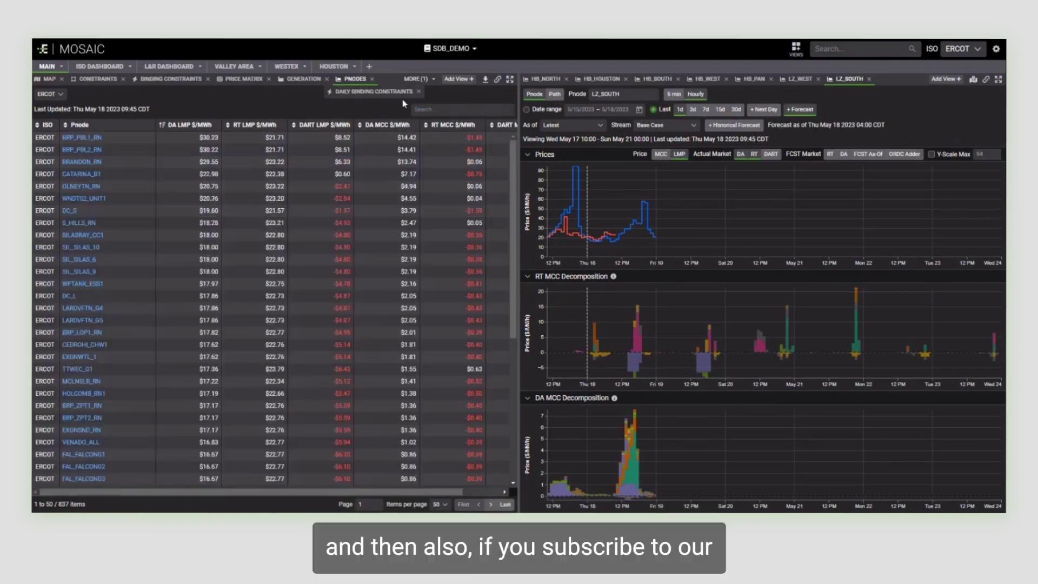
click(389, 95)
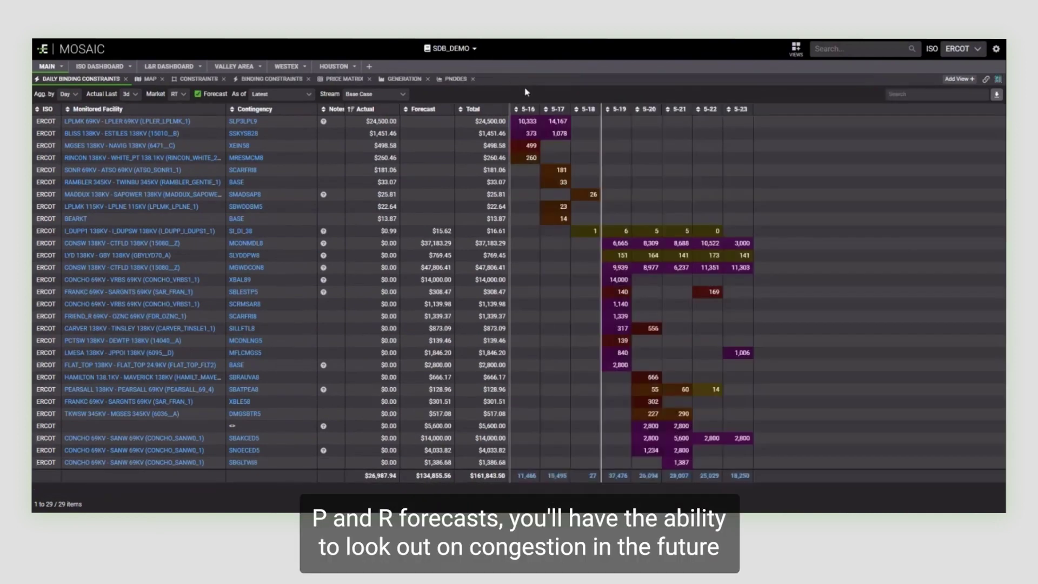
Review Daily Binding Constraints full-width, restore the split view, and return to the Price Matrix
click(509, 81)
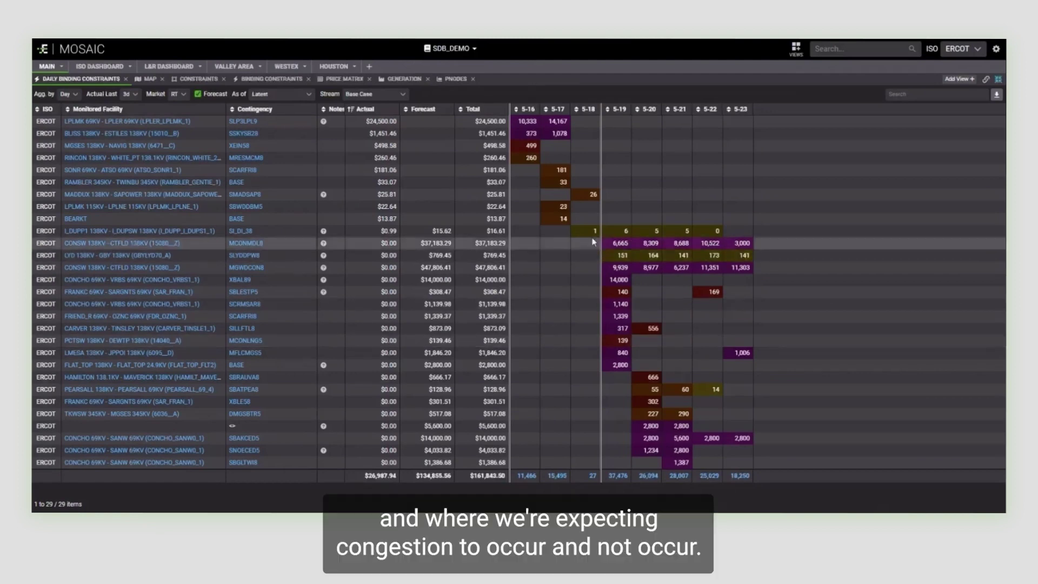
click(998, 95)
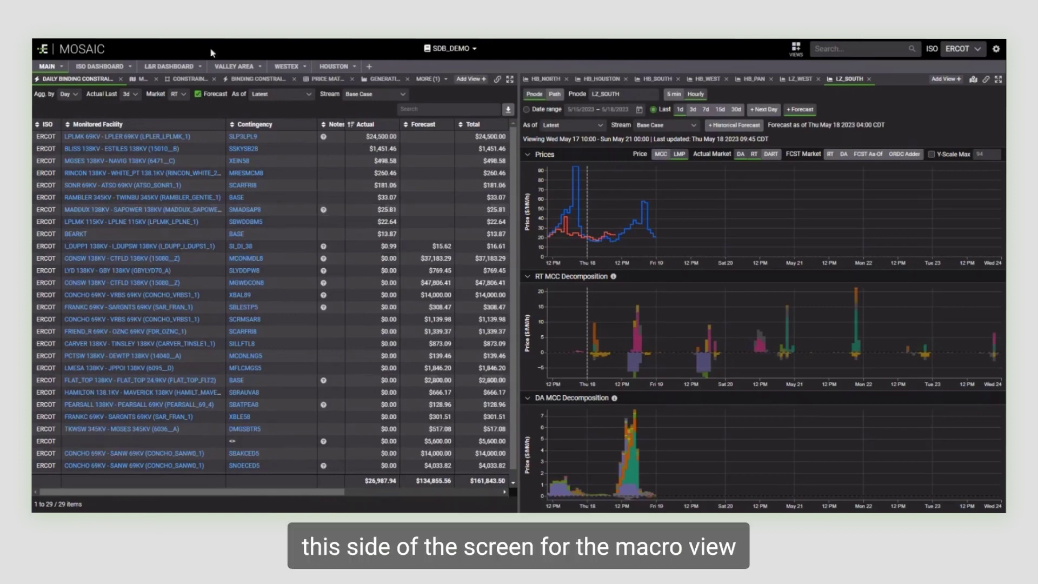
click(326, 79)
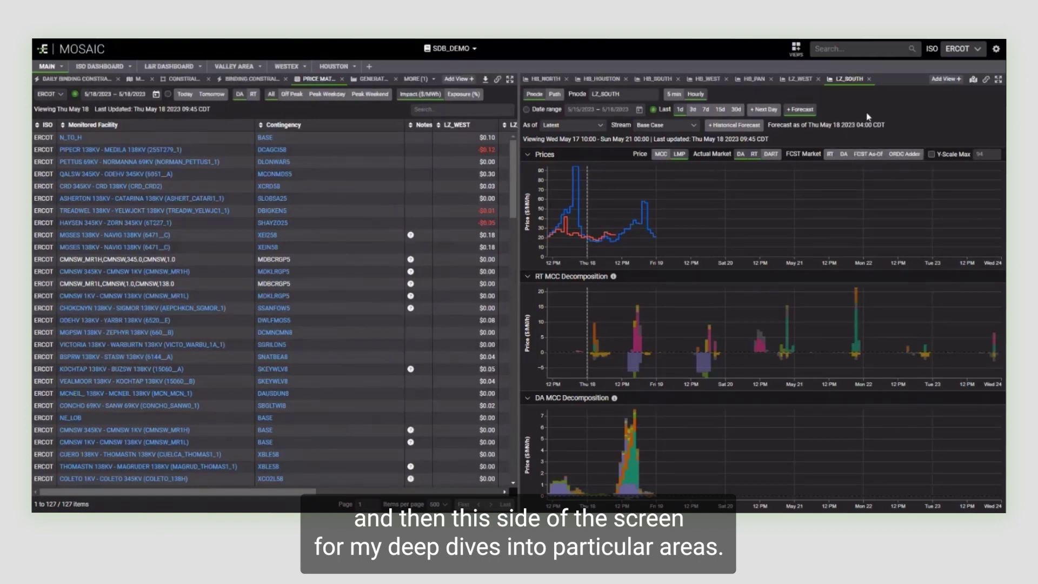
Chart HB_NORTH hub prices, then open and close the GREASEWOOD generator's detail charts
click(537, 79)
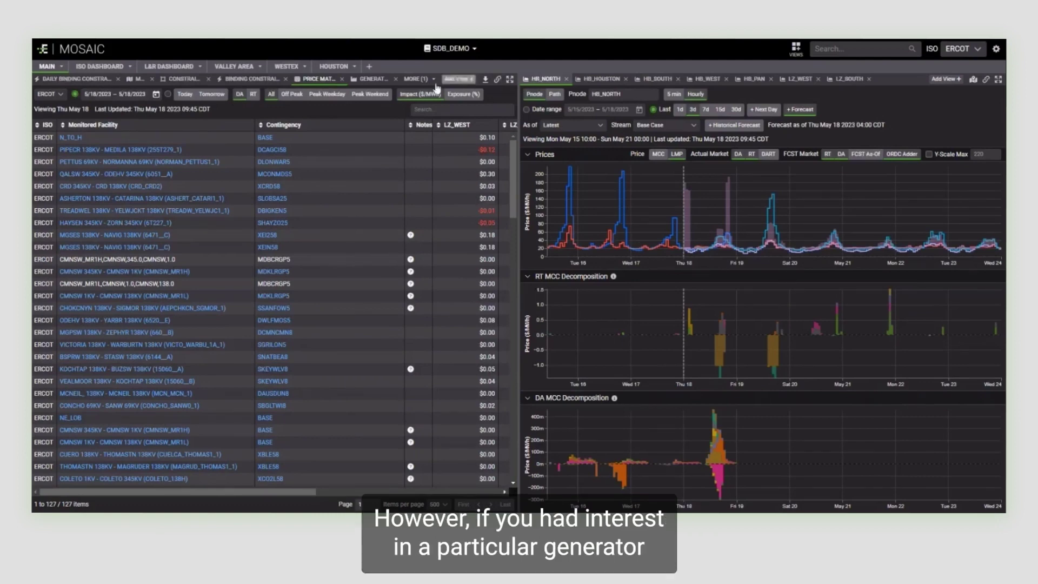
click(369, 82)
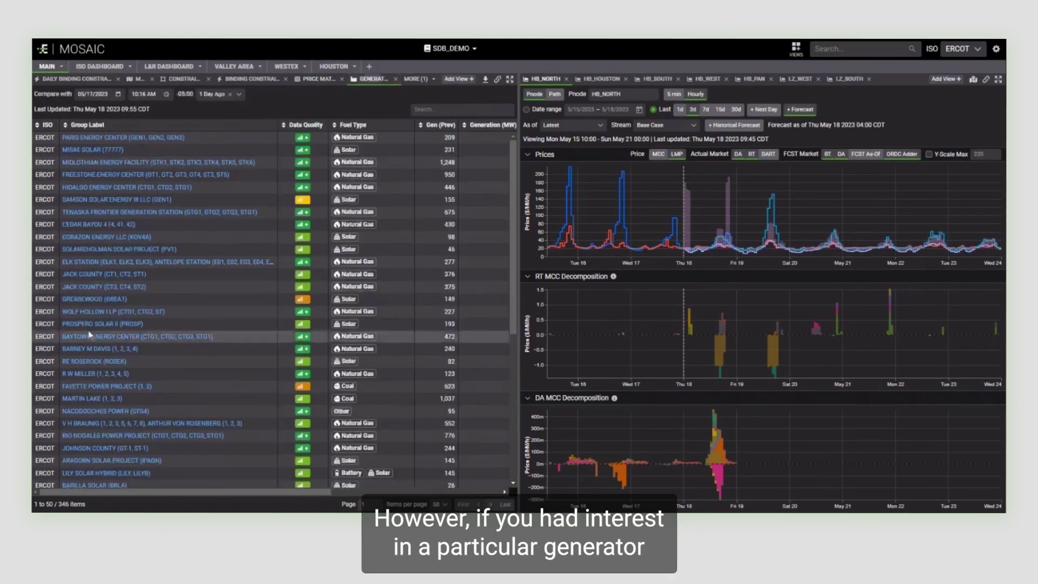
click(94, 300)
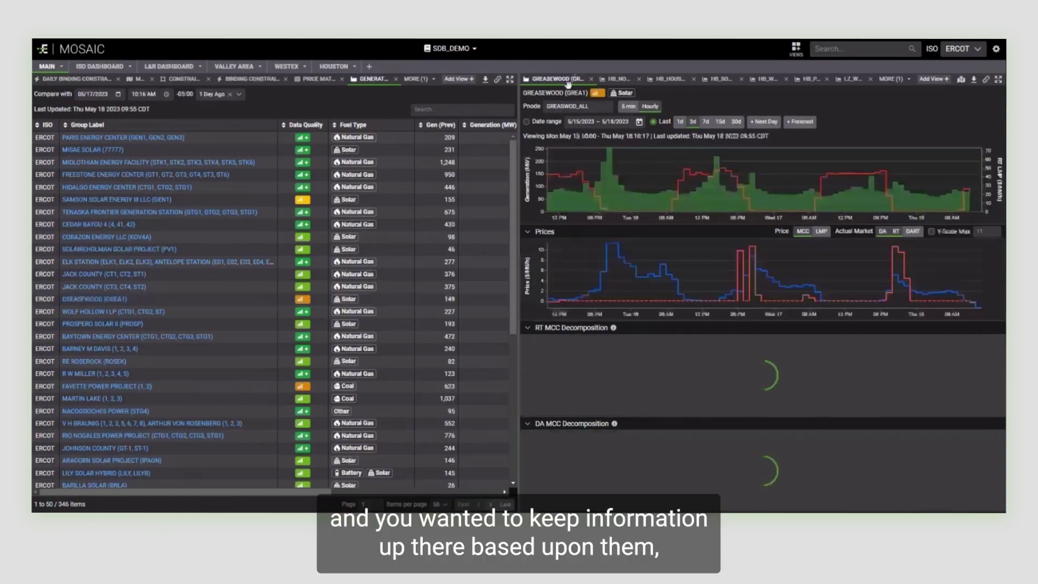
click(591, 79)
Switch the left panel to PNODES, then open and close LVS_UNIT1's price charts
click(414, 80)
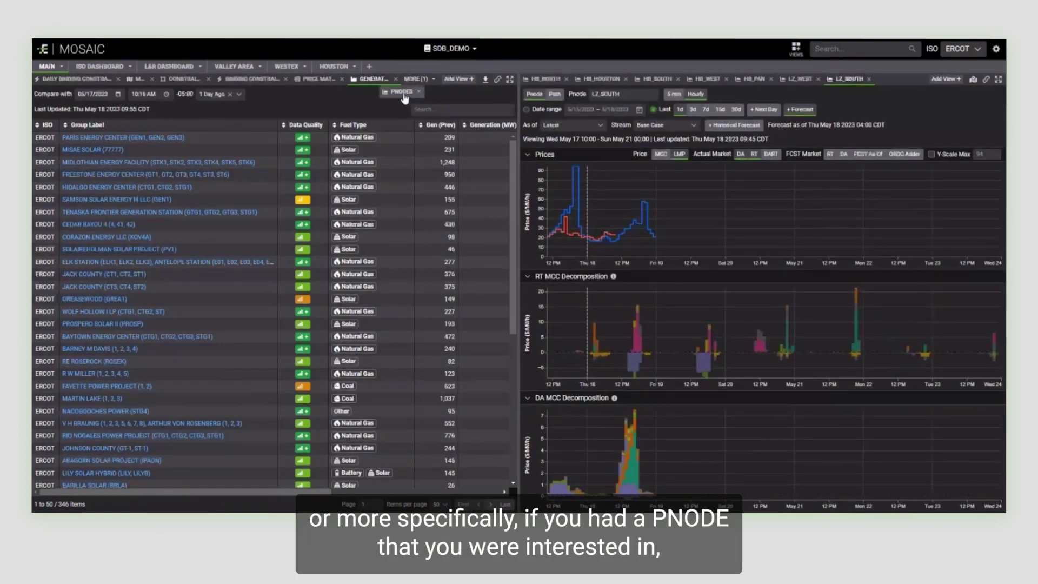
click(408, 100)
scroll(102, 148, down, 5)
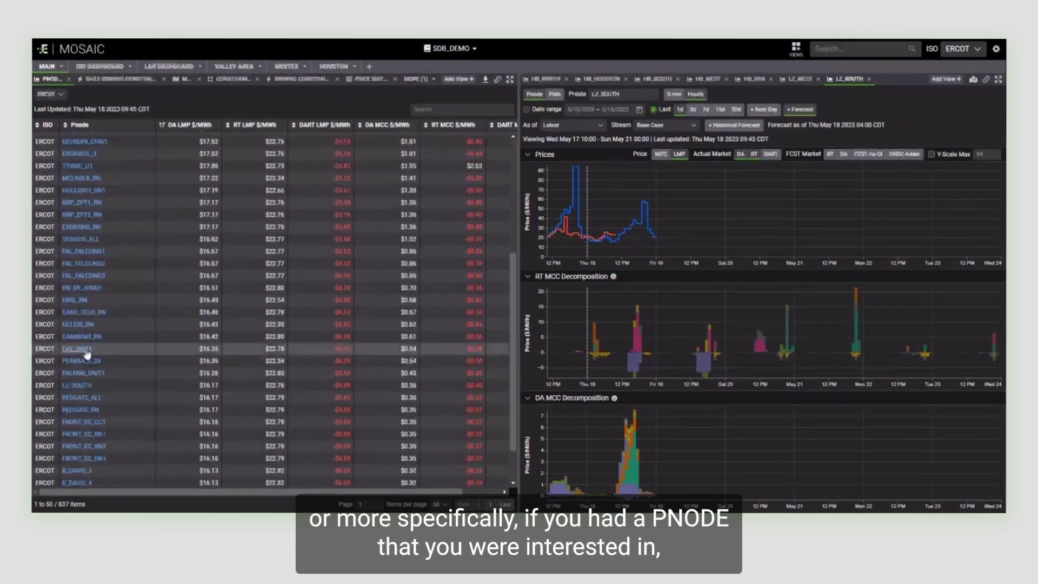
click(81, 349)
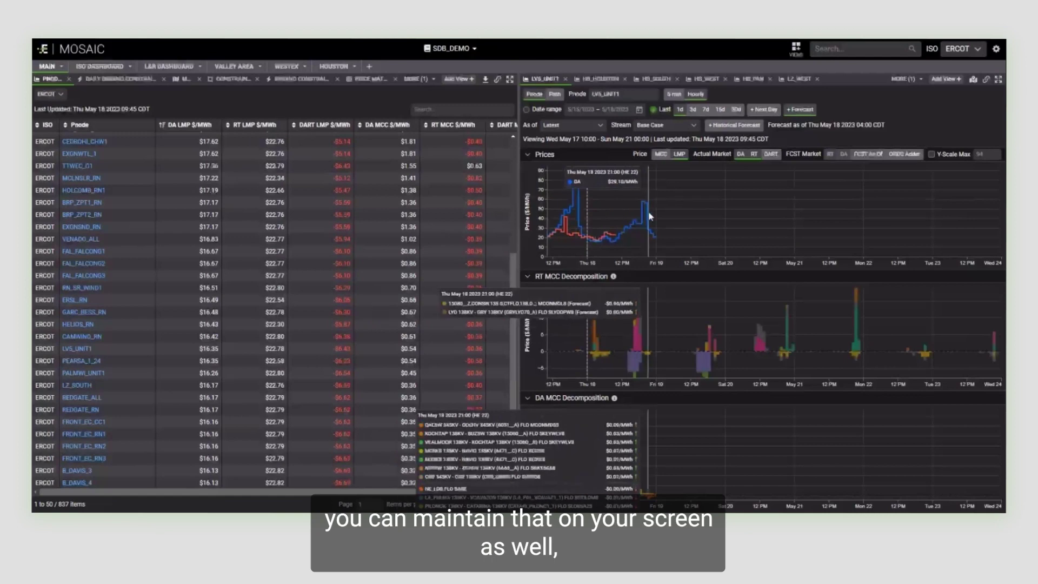
click(566, 79)
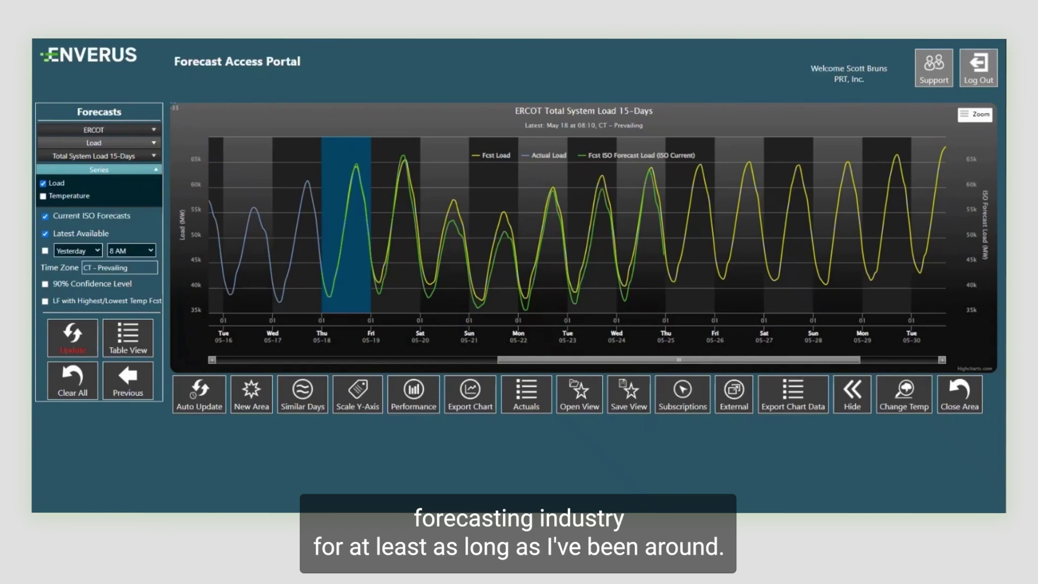
Read values off the 15-day ERCOT load forecast chart, then open Mosaic's L&R Dashboard
mouse_move(606, 230)
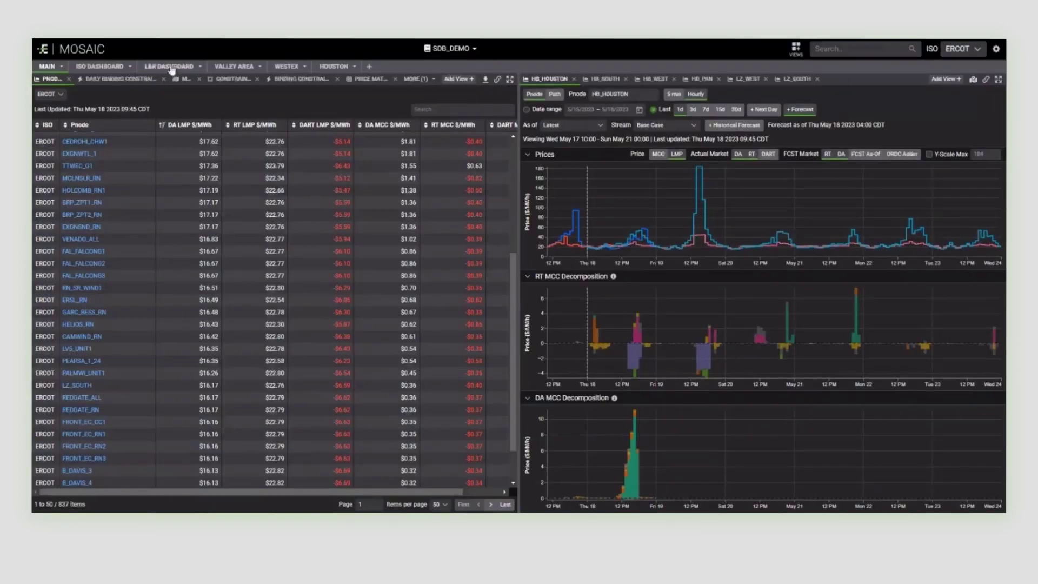
click(172, 68)
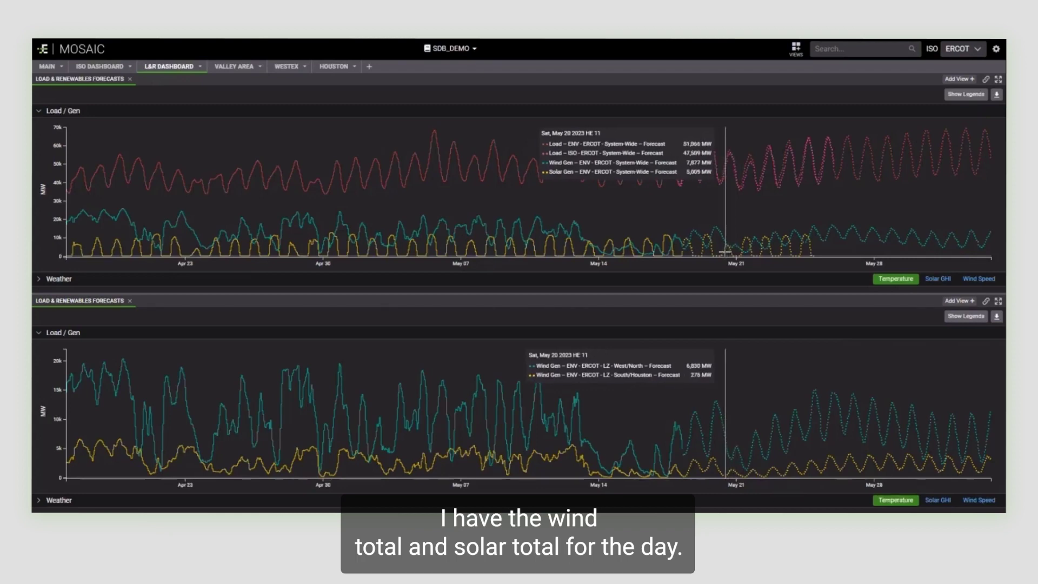
Show the top chart's legend and open, then cancel, a new Load forecast-point slot
click(963, 95)
click(859, 174)
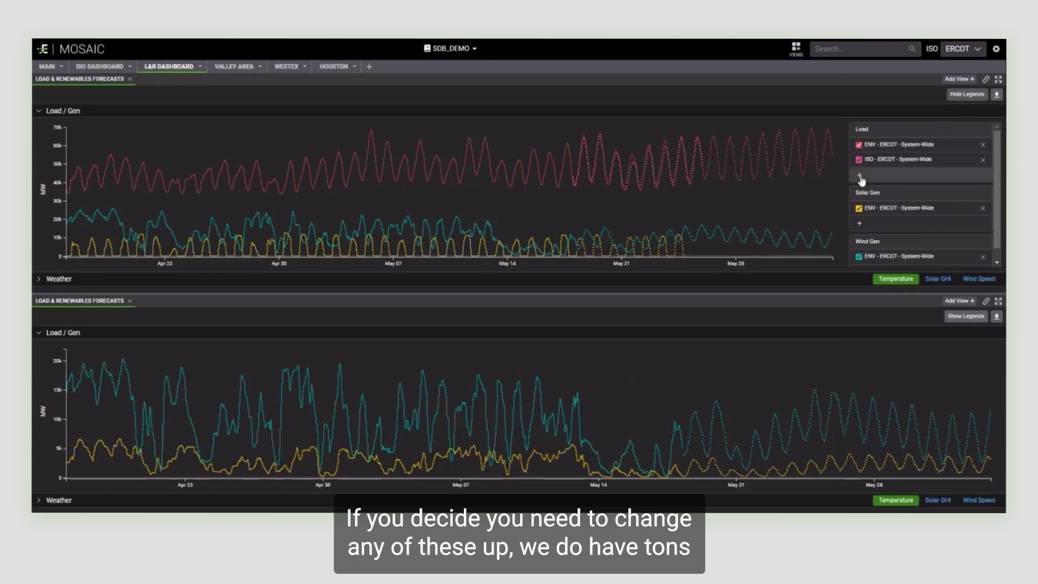
click(897, 177)
scroll(904, 211, up, 5)
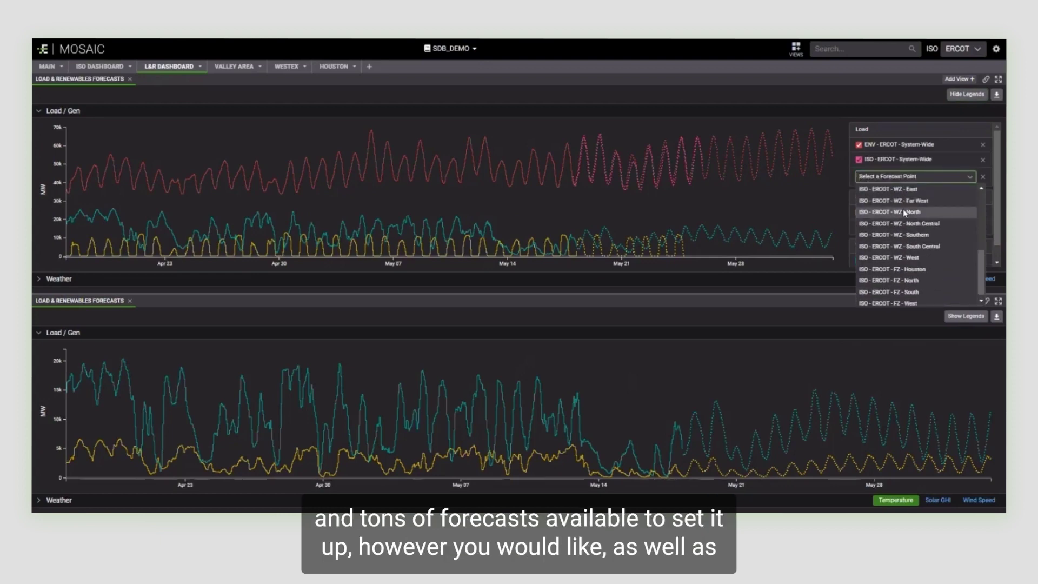
click(938, 134)
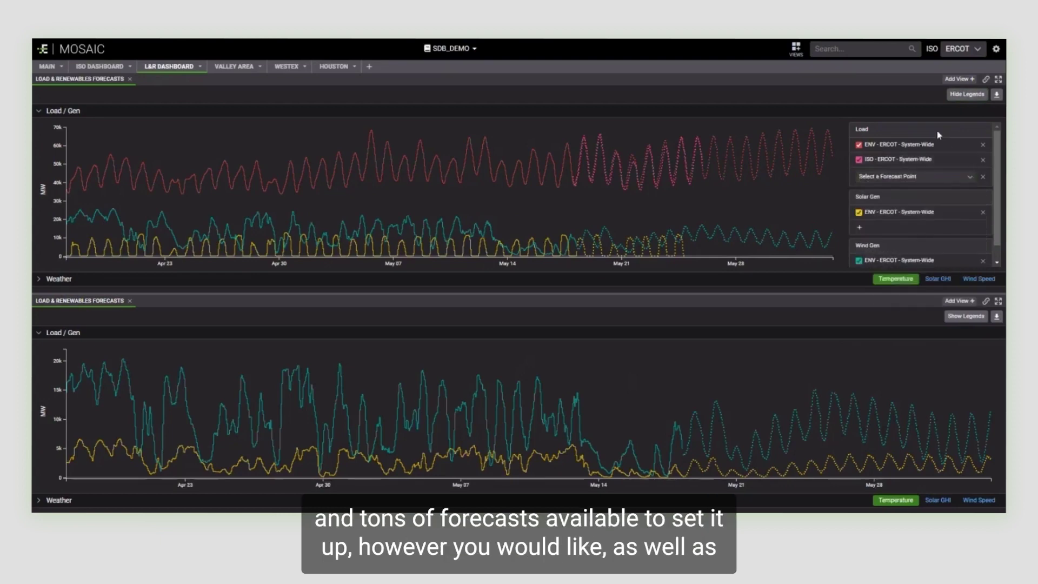
Browse and close the Solar Gen forecast-point list, then collapse Load / Gen and expand Weather
click(859, 227)
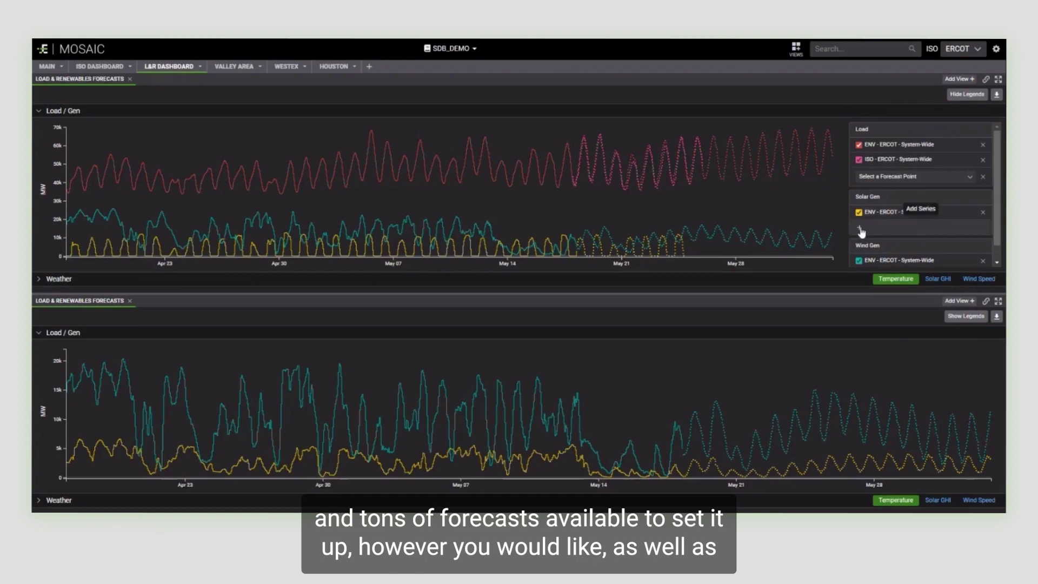
click(898, 229)
scroll(893, 273, down, 3)
scroll(893, 273, up, 3)
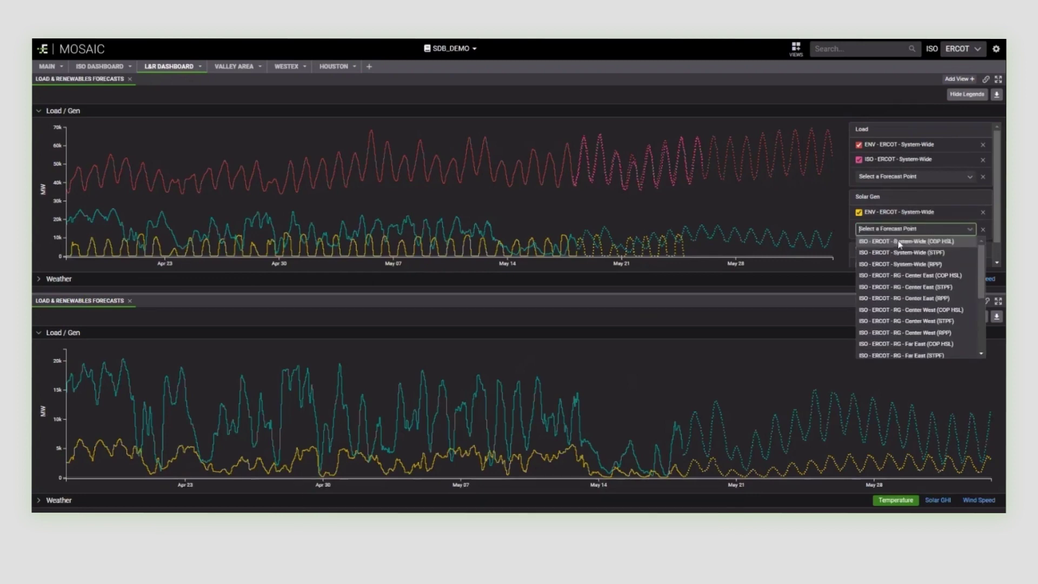
click(896, 198)
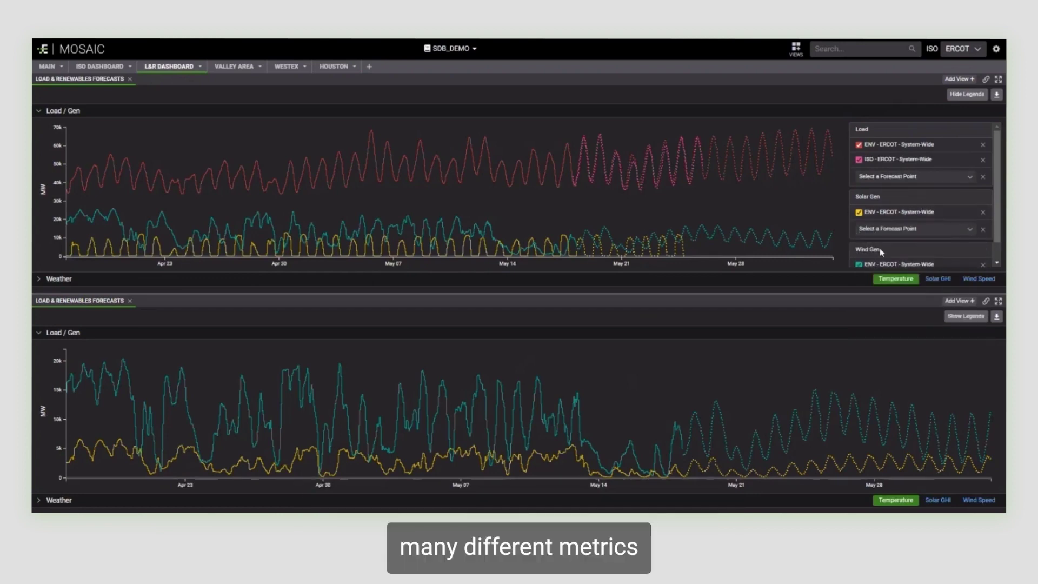
scroll(880, 249, down, 2)
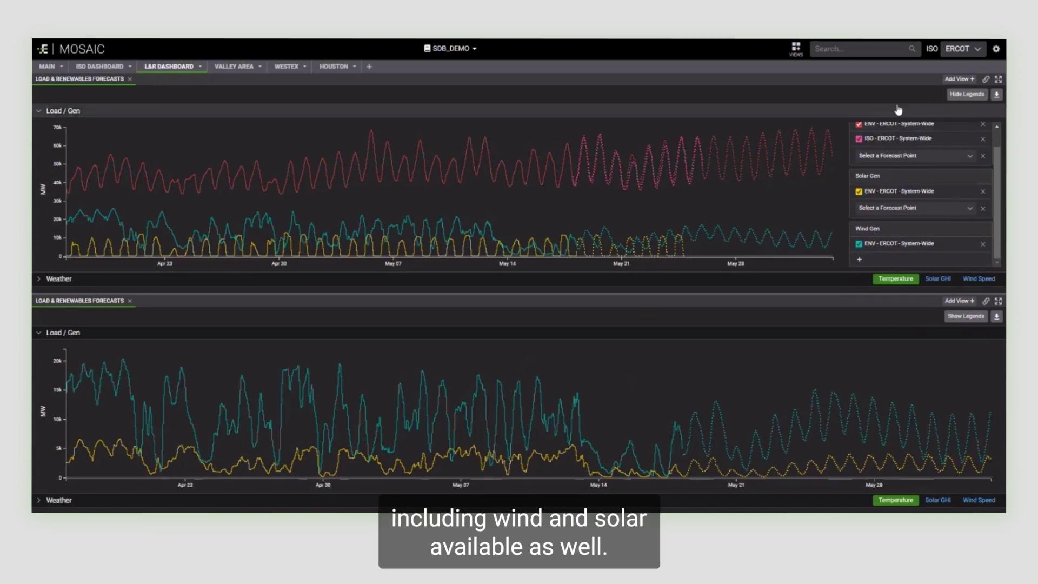
click(841, 112)
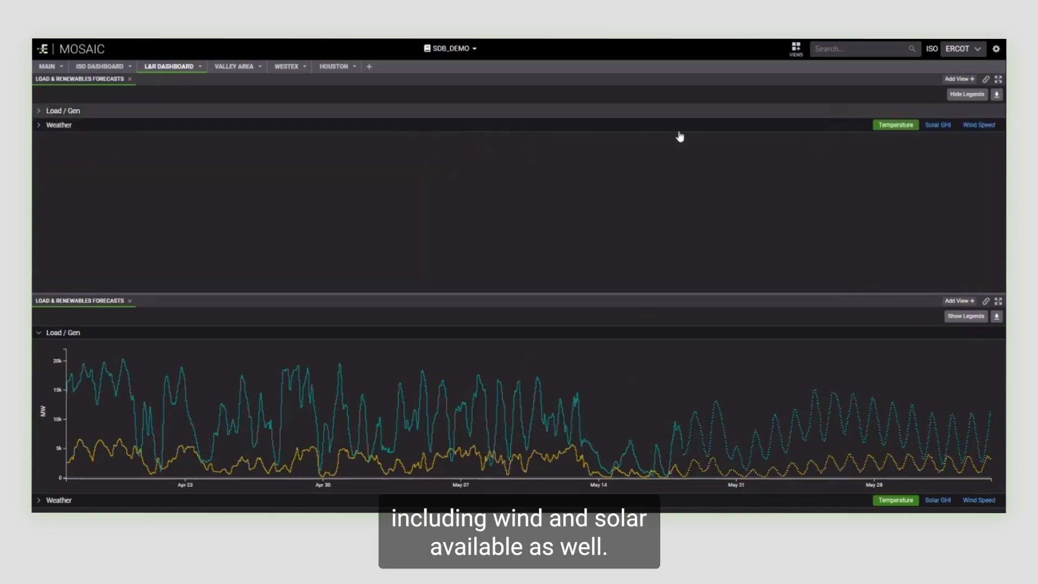
click(40, 127)
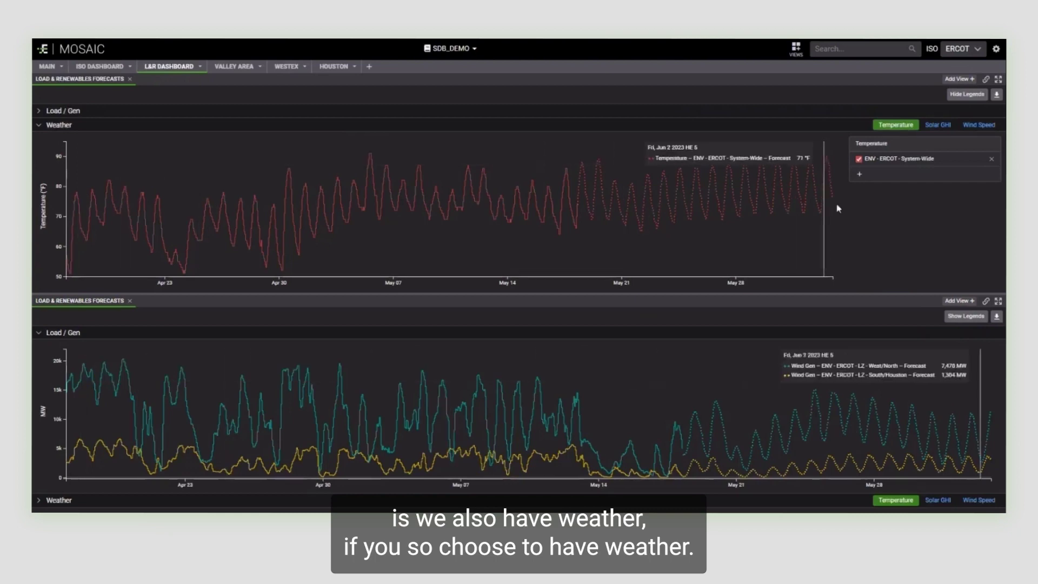
Remove the System-Wide series from the Temperature chart
click(860, 176)
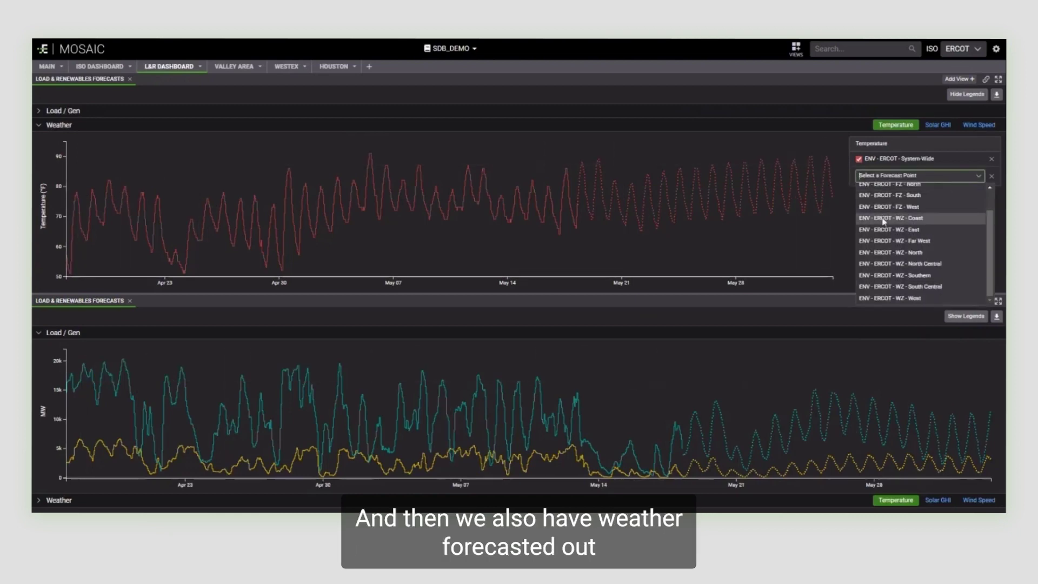
scroll(883, 222, up, 2)
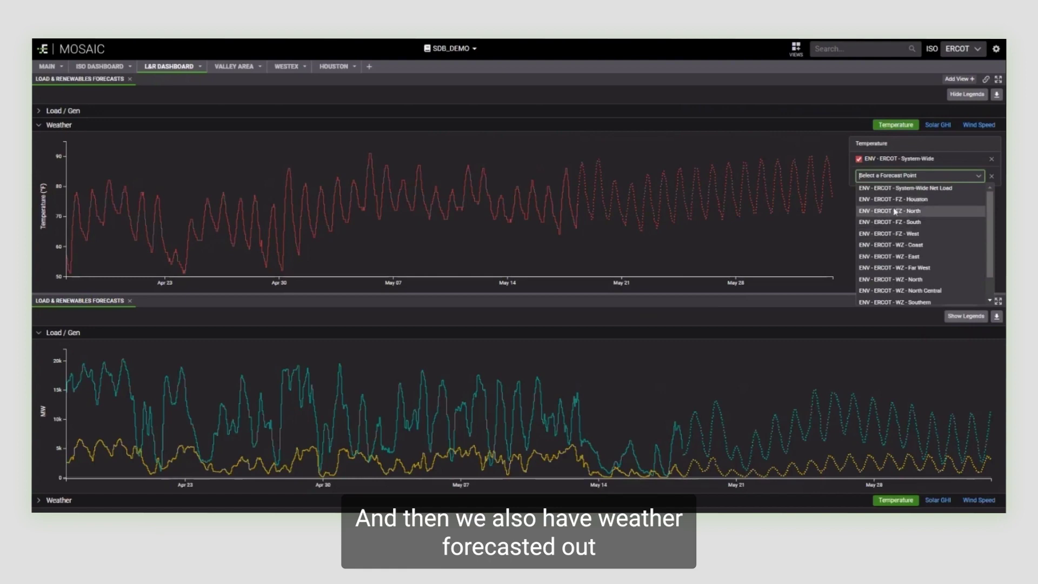
click(991, 162)
click(991, 159)
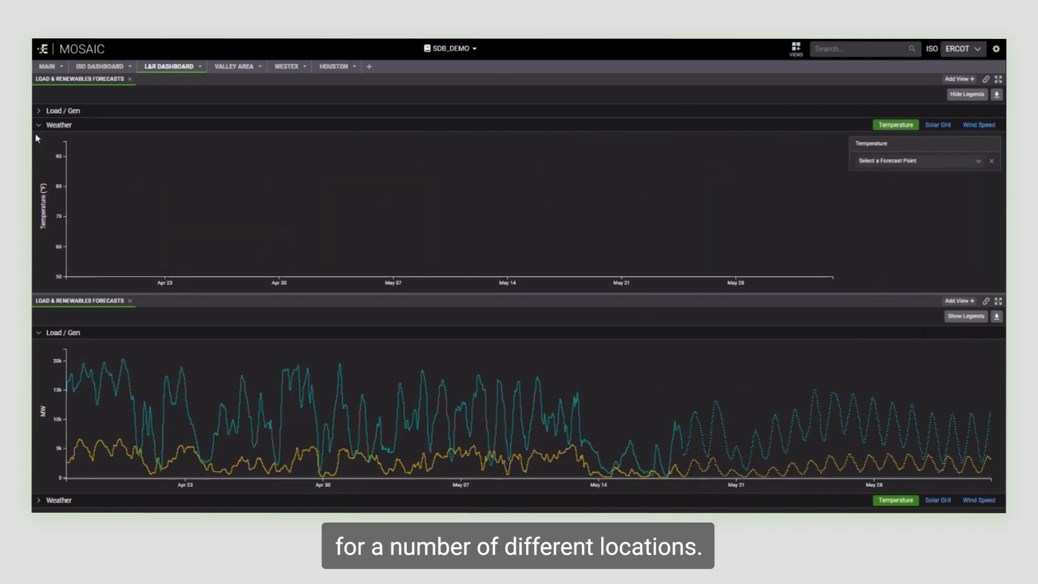
Bring the Load/Gen chart back up and reload the workbook with F5
click(39, 126)
click(39, 110)
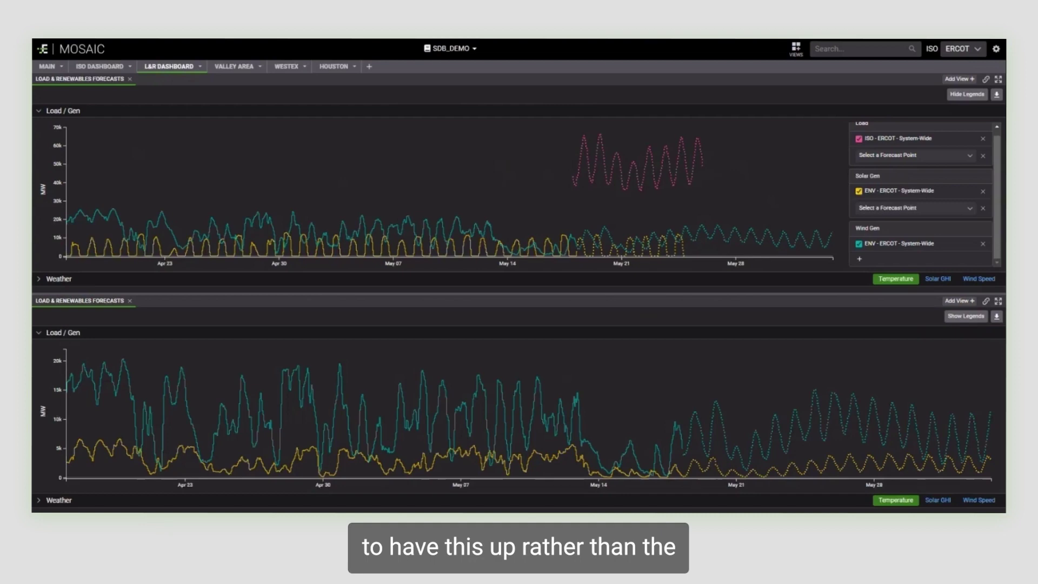
key(F5)
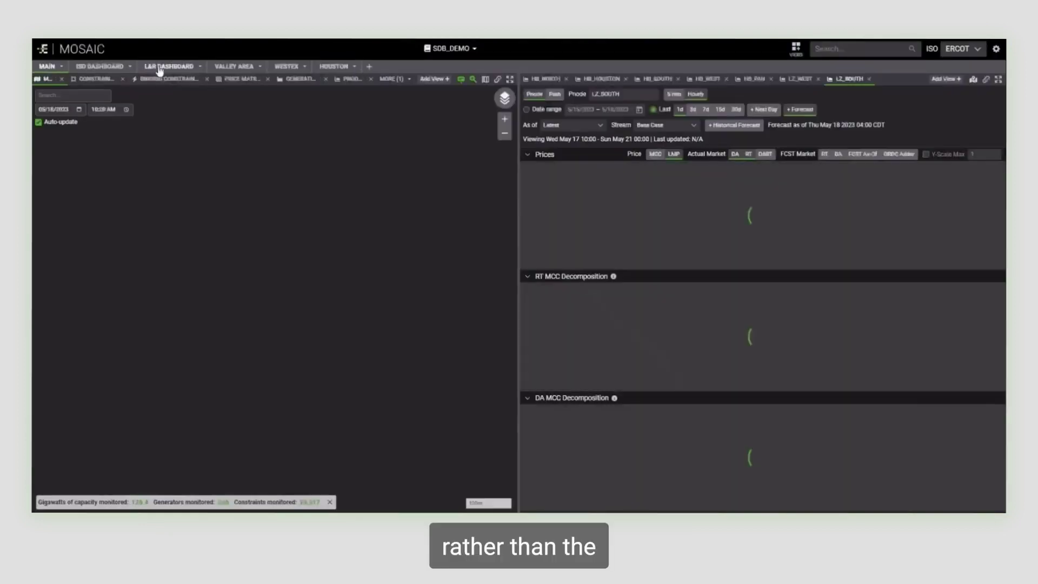
click(159, 68)
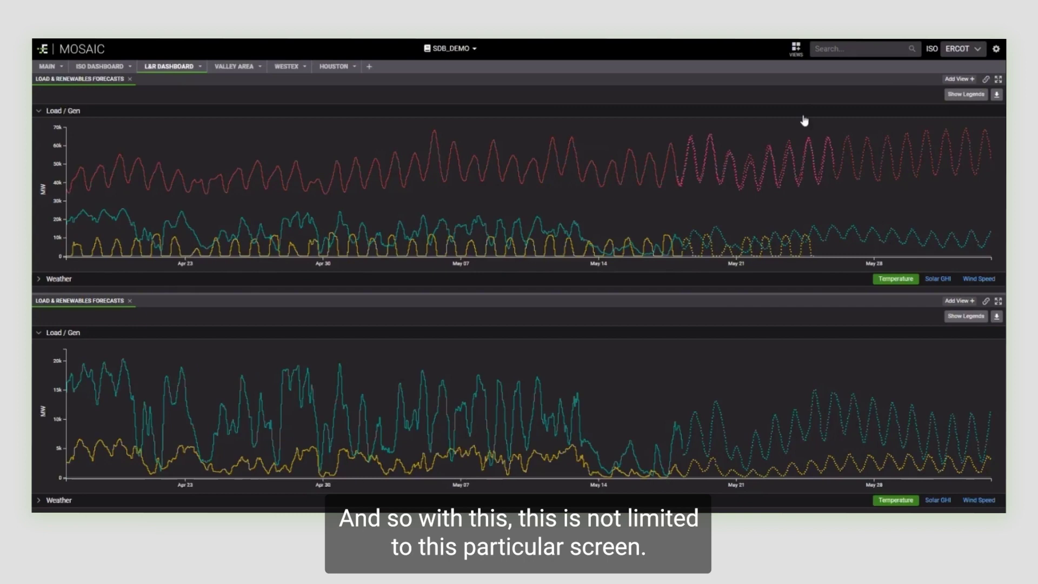
Show the Add View list on the L&R Dashboard's upper panel
click(958, 79)
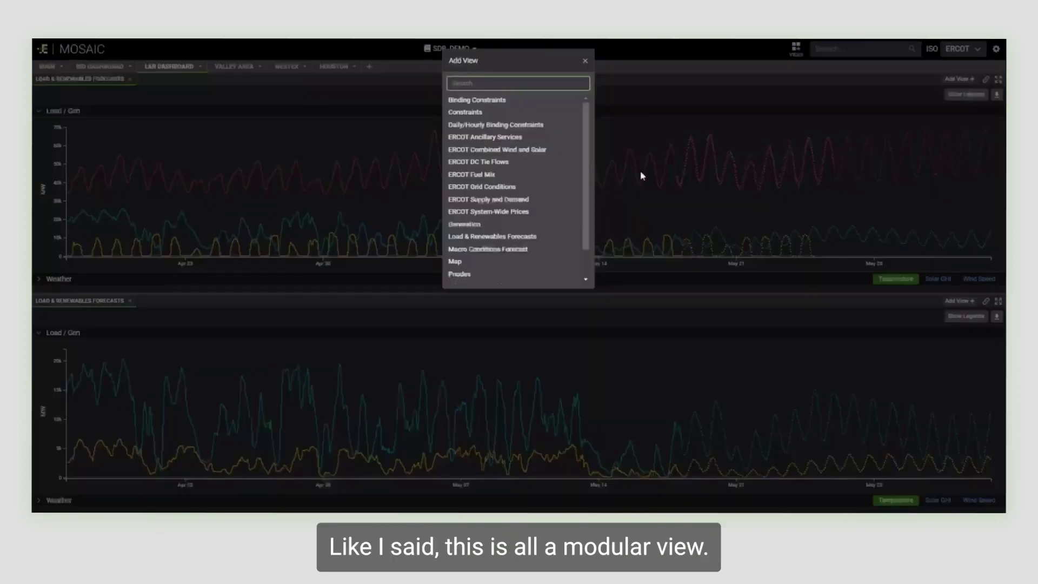
Add a second Load & Renewables Forecasts view docked on the right half
click(514, 236)
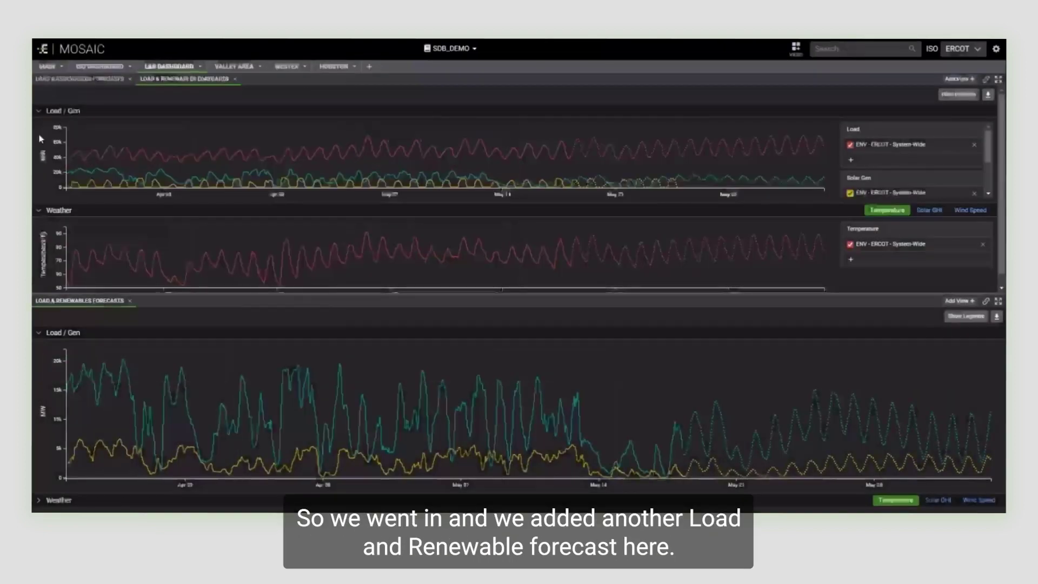
drag(184, 79, 989, 304)
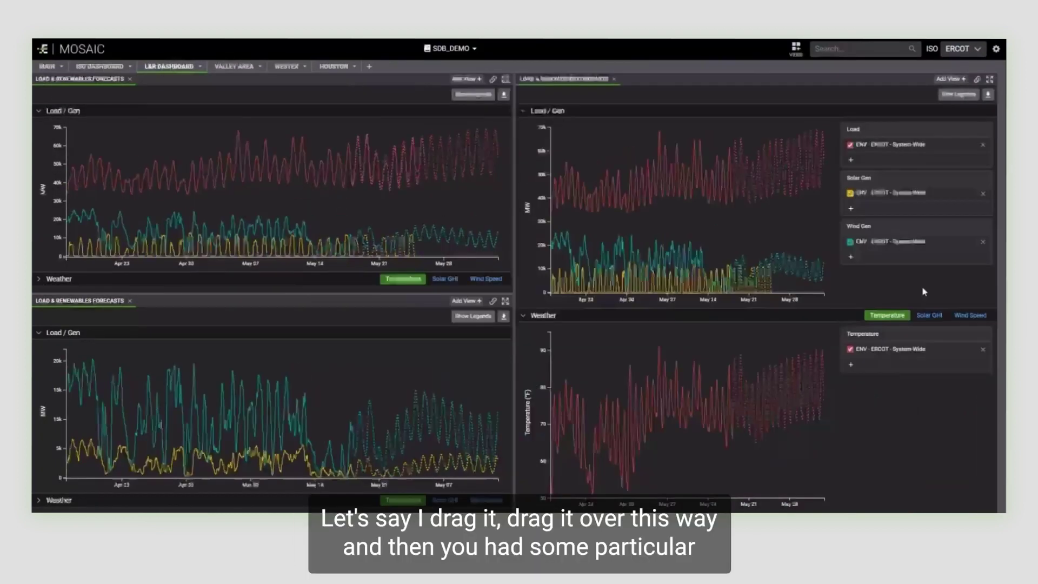
click(852, 164)
Add FZ - South to the load chart, hiding system-wide load and removing system-wide solar
click(865, 260)
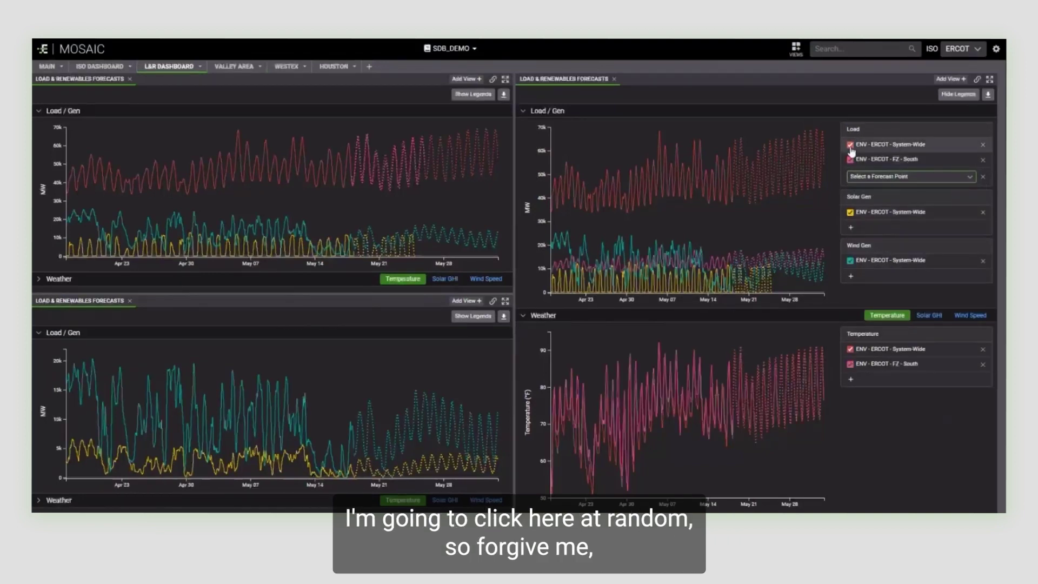
click(850, 146)
click(850, 212)
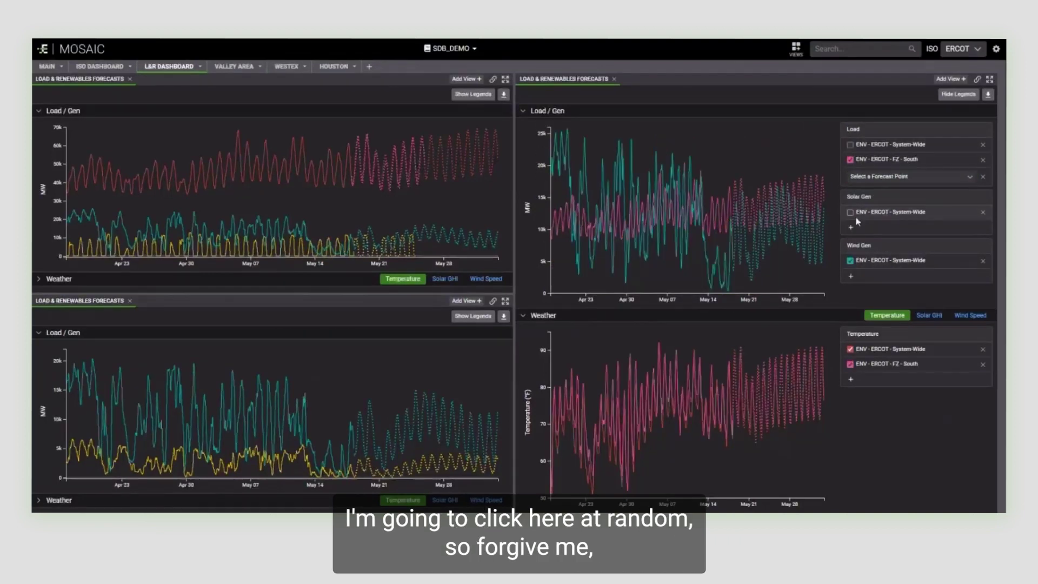
click(983, 212)
Replace the ENV system-wide wind series with ISO System-Wide (STPF) wind
click(851, 261)
click(859, 263)
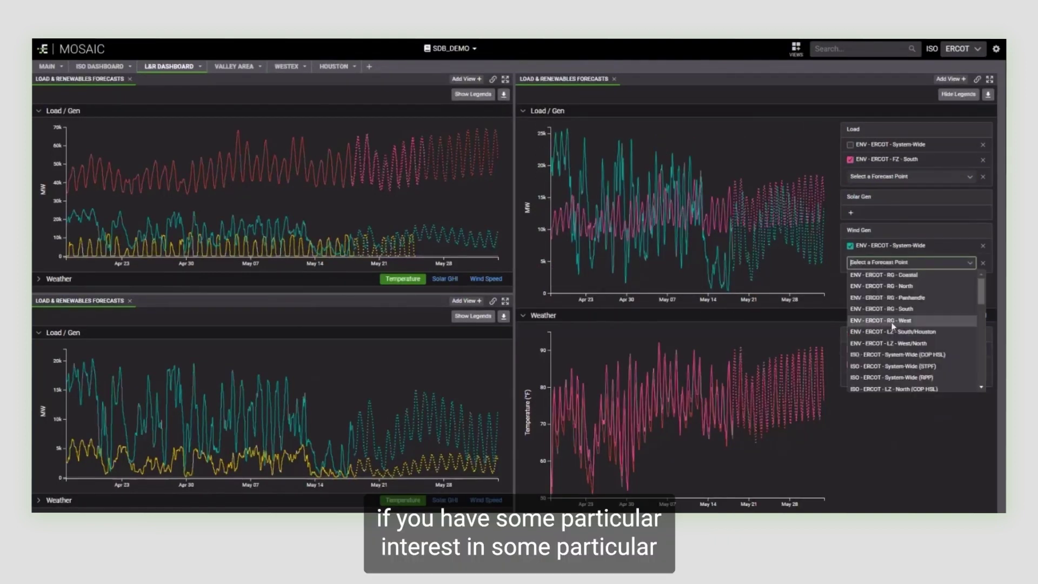
click(905, 367)
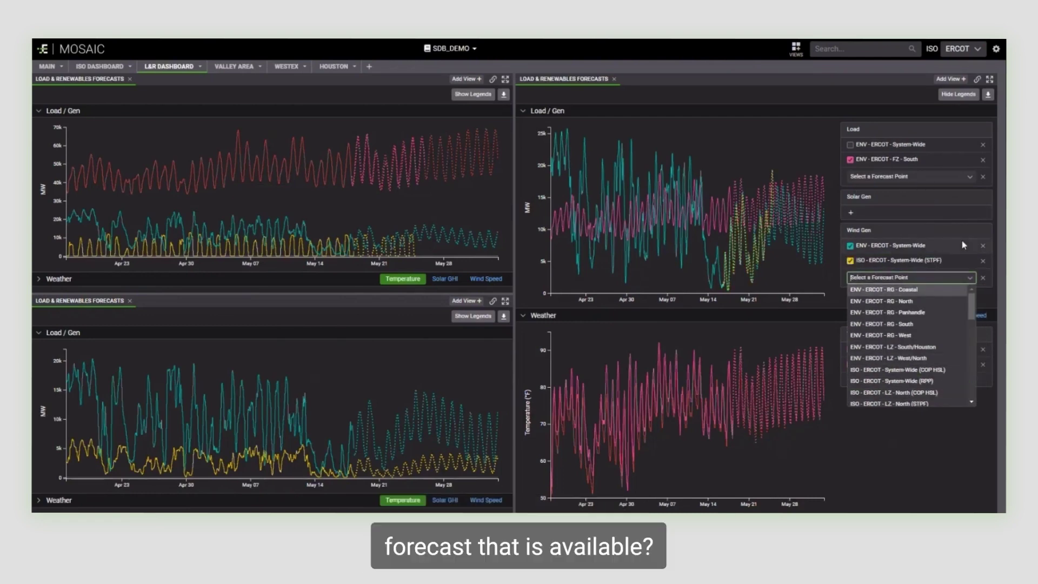
click(983, 245)
click(983, 245)
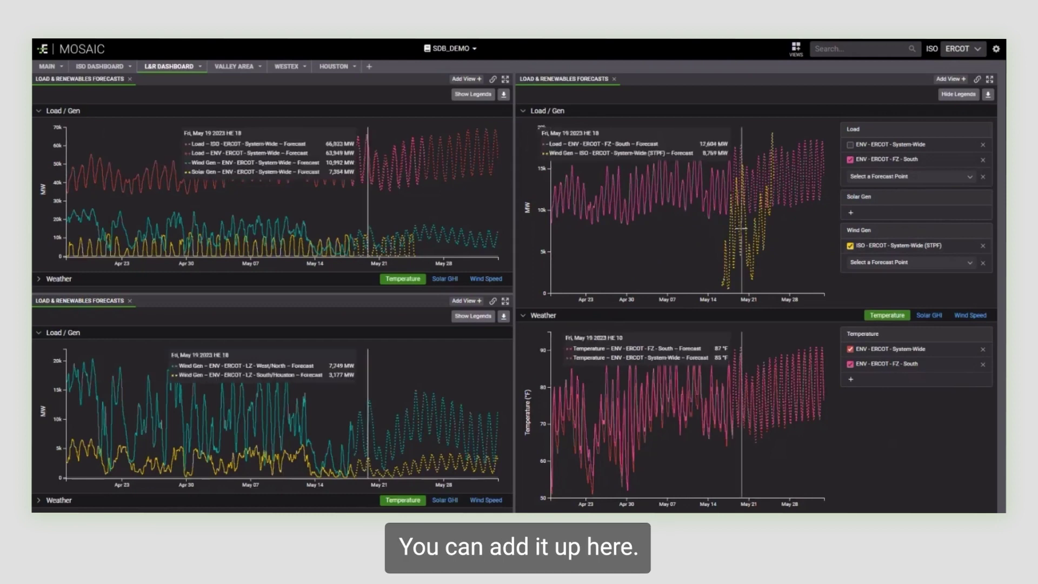
Add WZ - North to the temperature chart and hide the view's legends
click(852, 380)
click(854, 382)
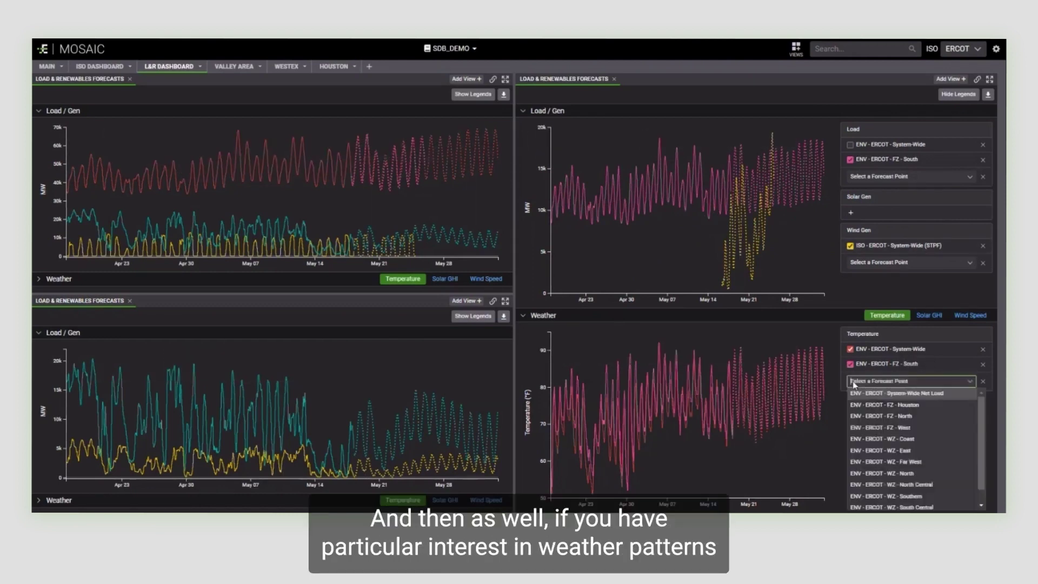
scroll(881, 443, down, 1)
click(884, 454)
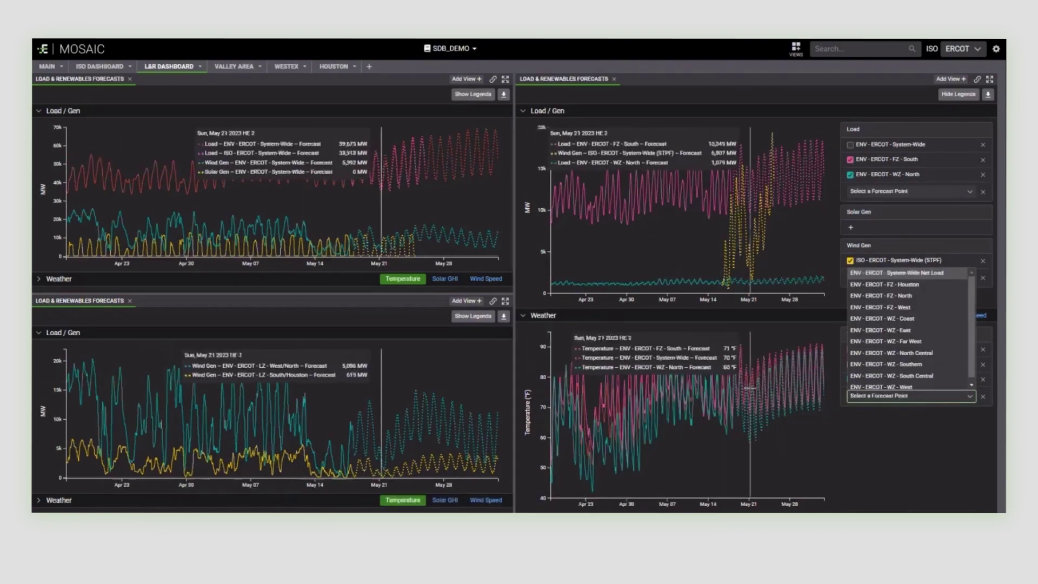
click(832, 319)
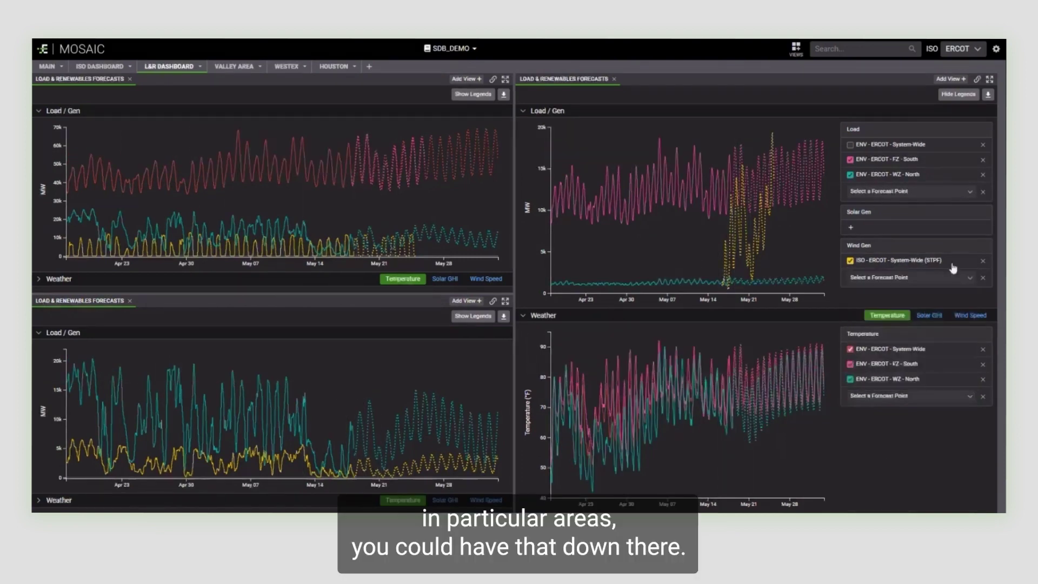
click(958, 94)
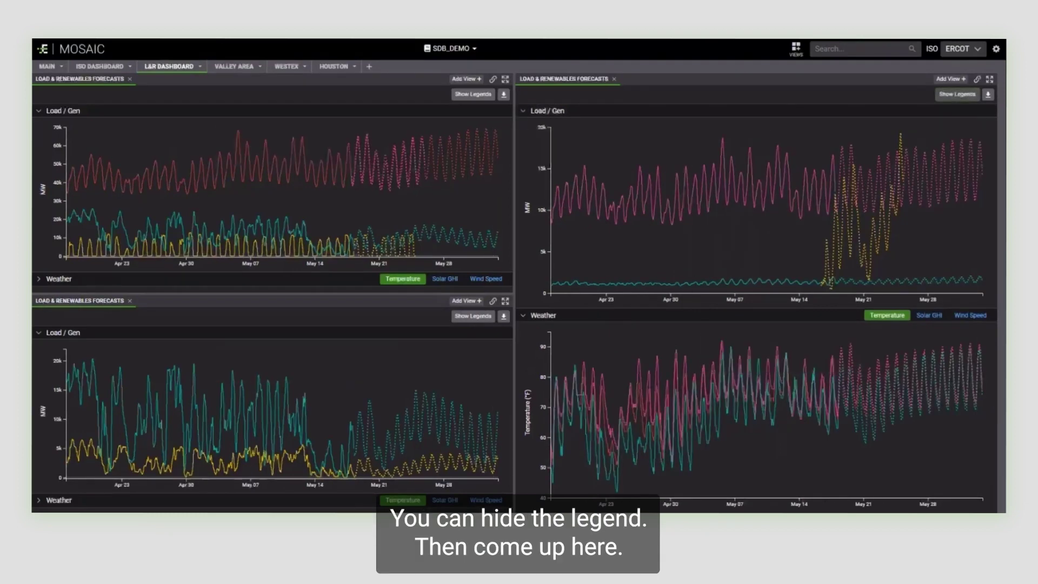
click(997, 50)
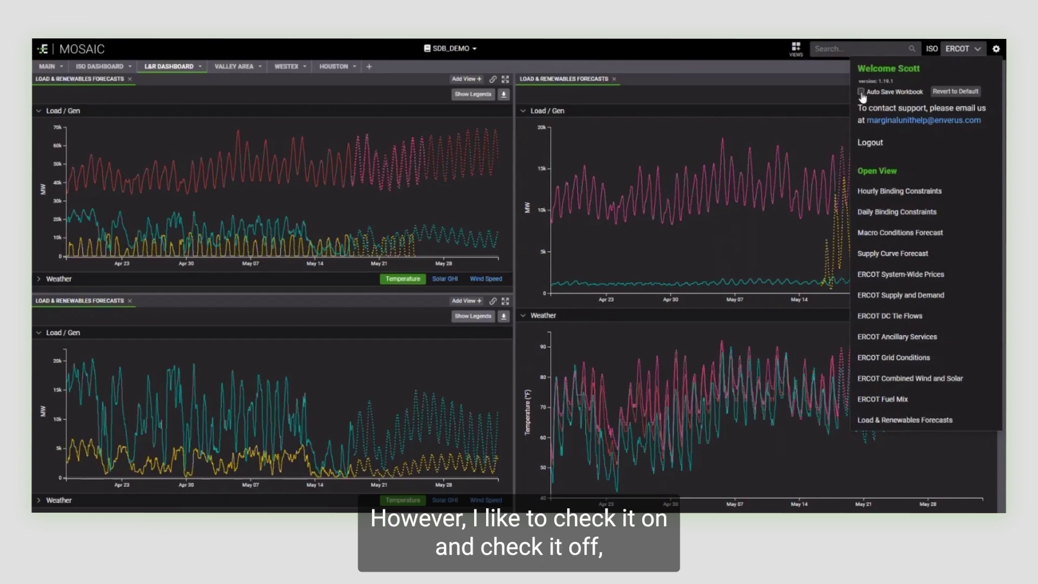
click(995, 50)
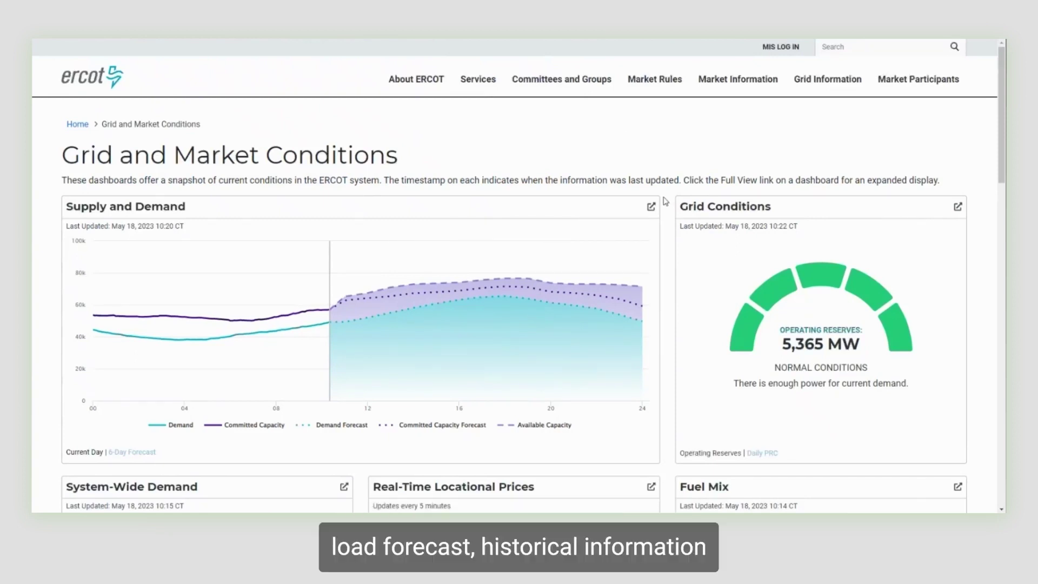
Scroll through the ERCOT Grid and Market Conditions dashboards
scroll(665, 201, down, 4)
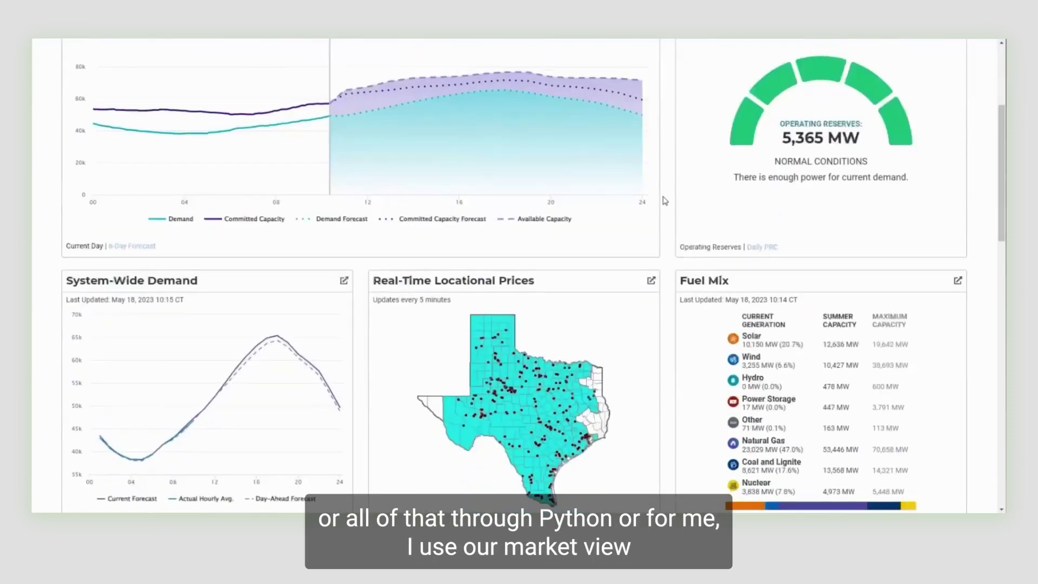
scroll(665, 201, down, 7)
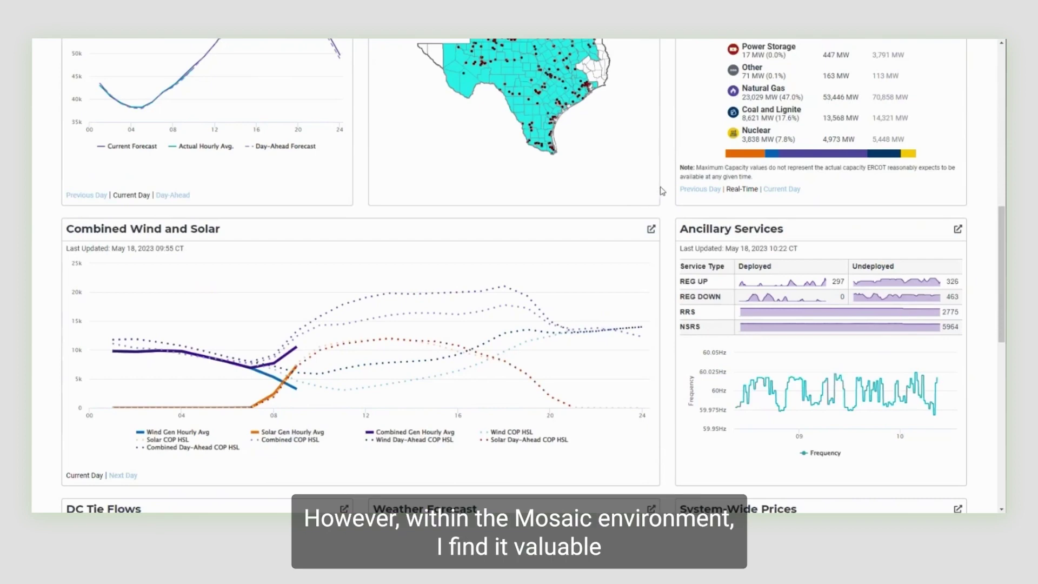
scroll(663, 191, down, 8)
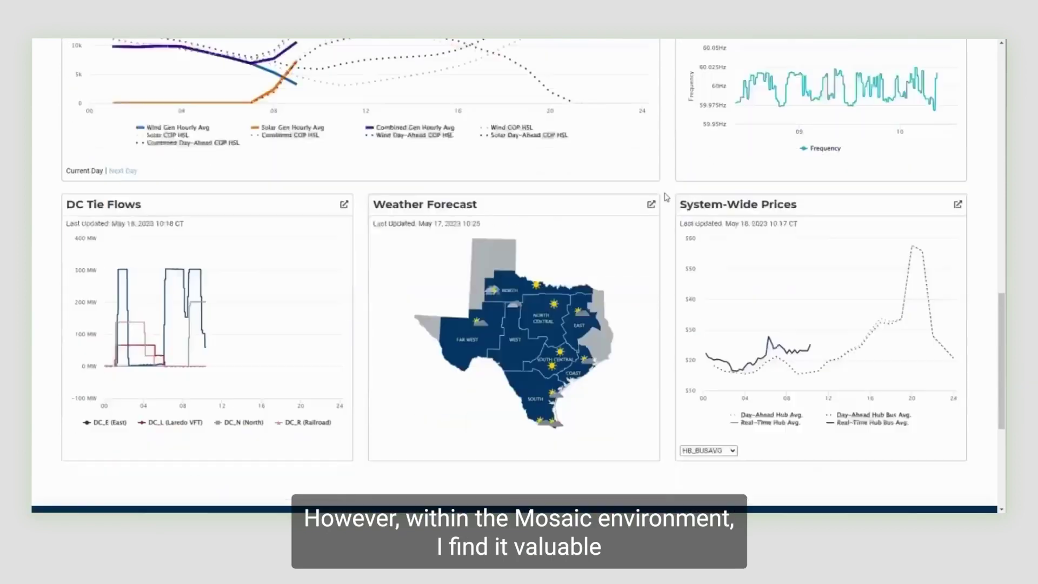
scroll(666, 197, up, 5)
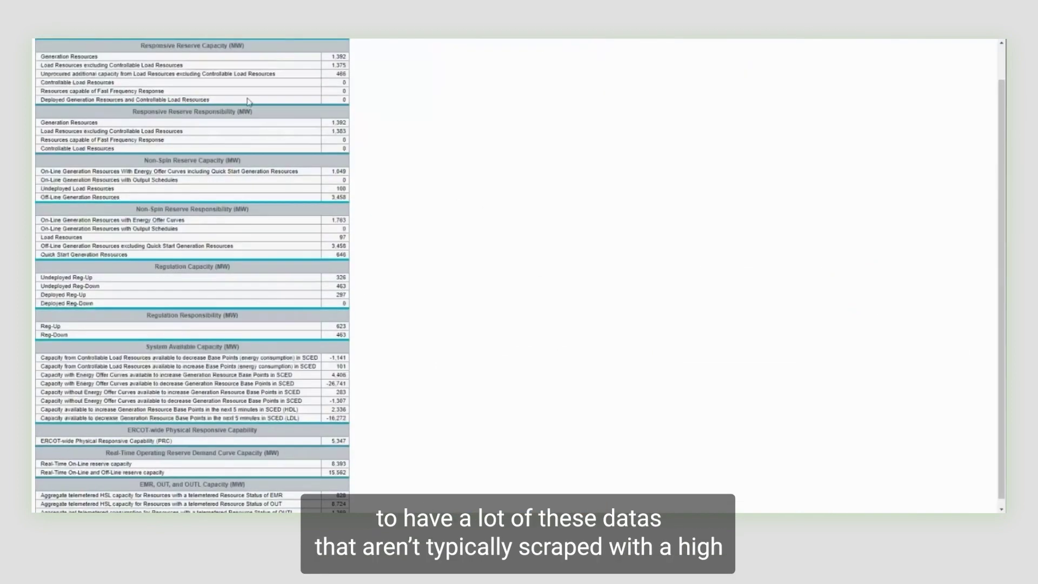
Scroll up to the top of the System Ancillary Service Capacity Monitor table
scroll(247, 156, up, 1)
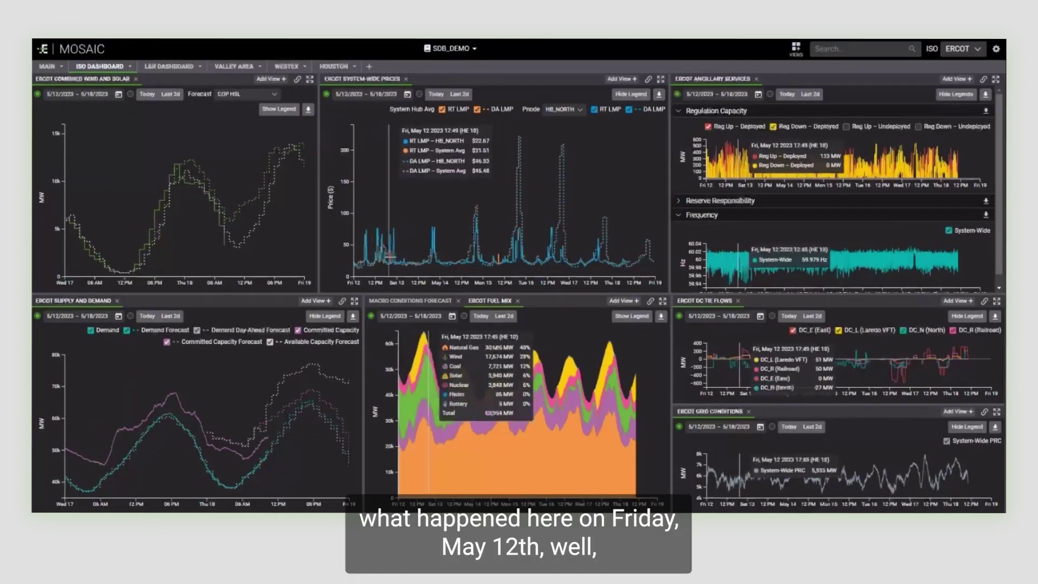
Zoom the ISO Dashboard charts in on May 12, then go to the Valley Area dashboard
scroll(716, 163, up, 3)
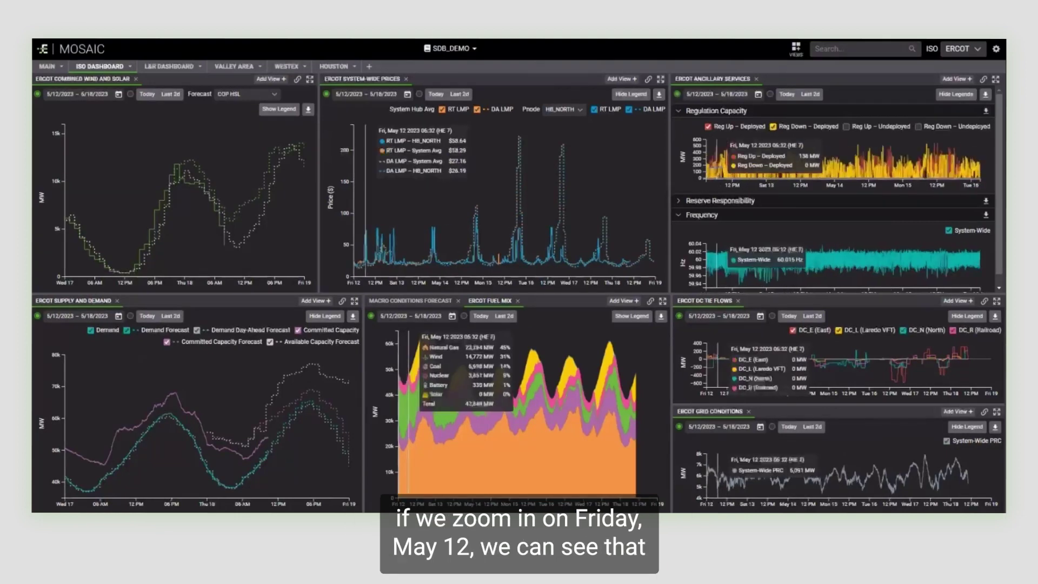
scroll(400, 242, up, 3)
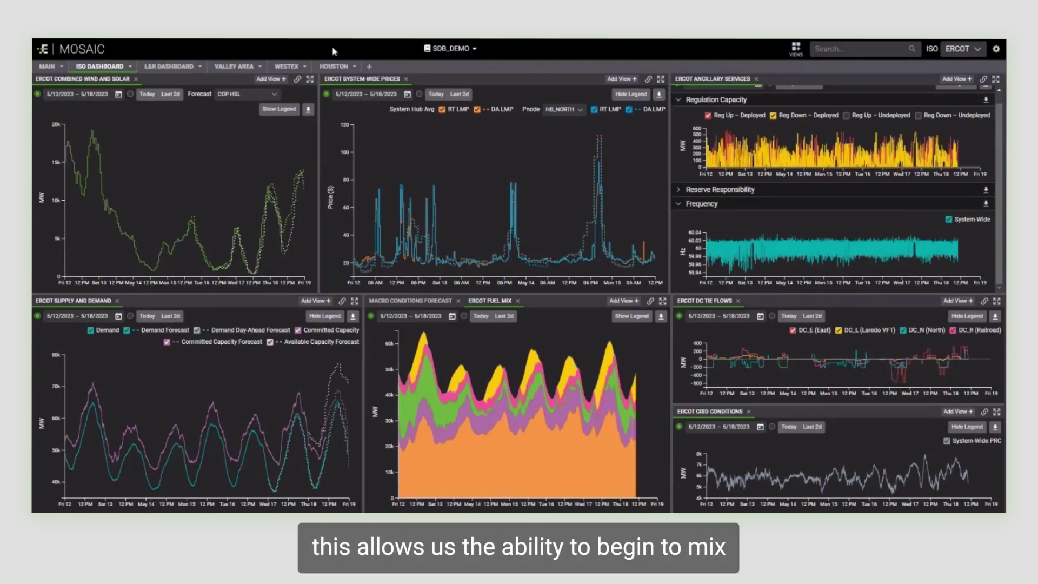
click(226, 68)
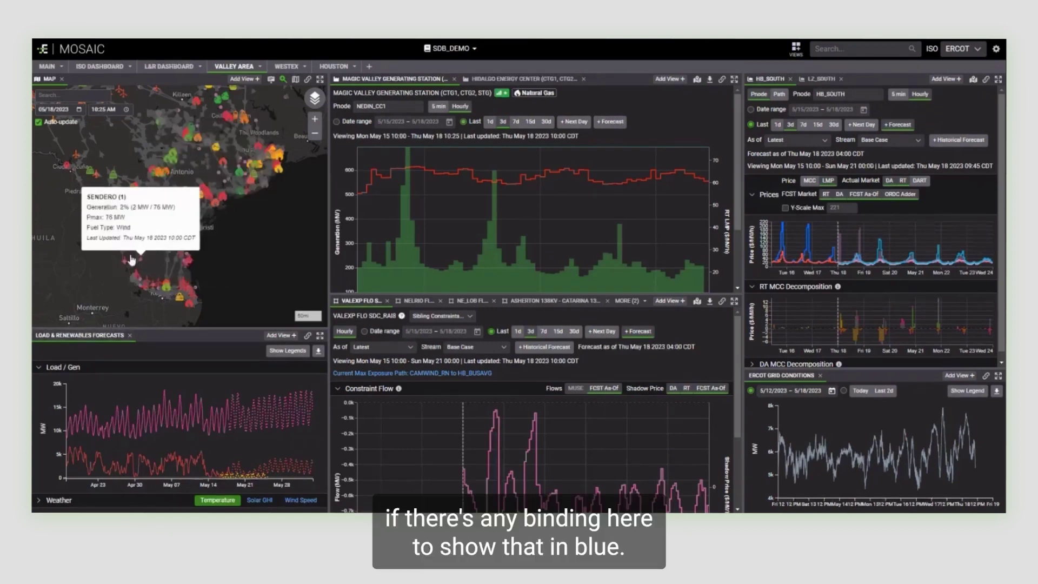
mouse_move(164, 271)
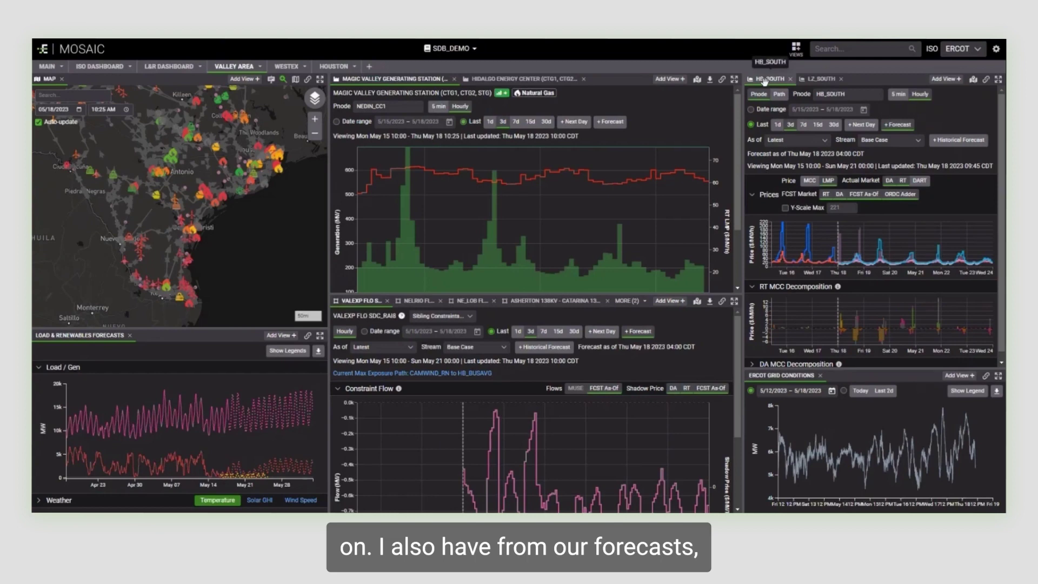
Turn the LZ_SOUTH price view into a path from LZ_SOUTH to HB_SOUTH
click(819, 80)
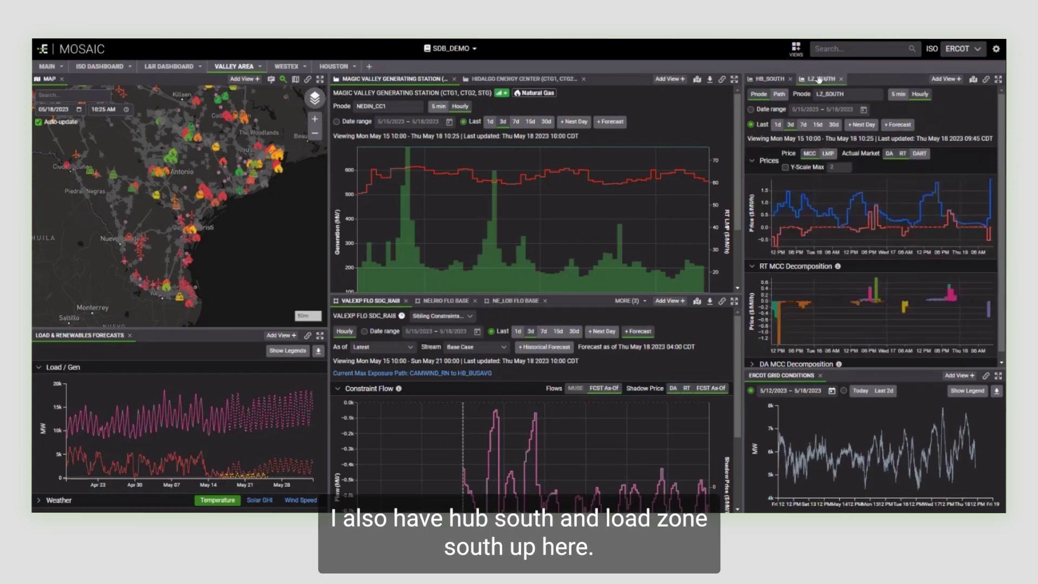
click(778, 96)
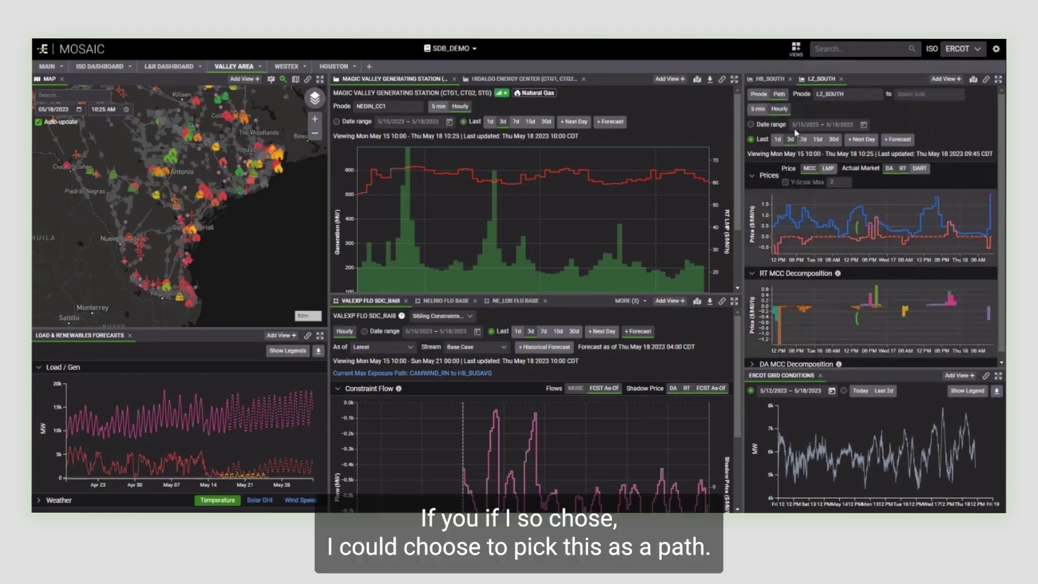
click(903, 96)
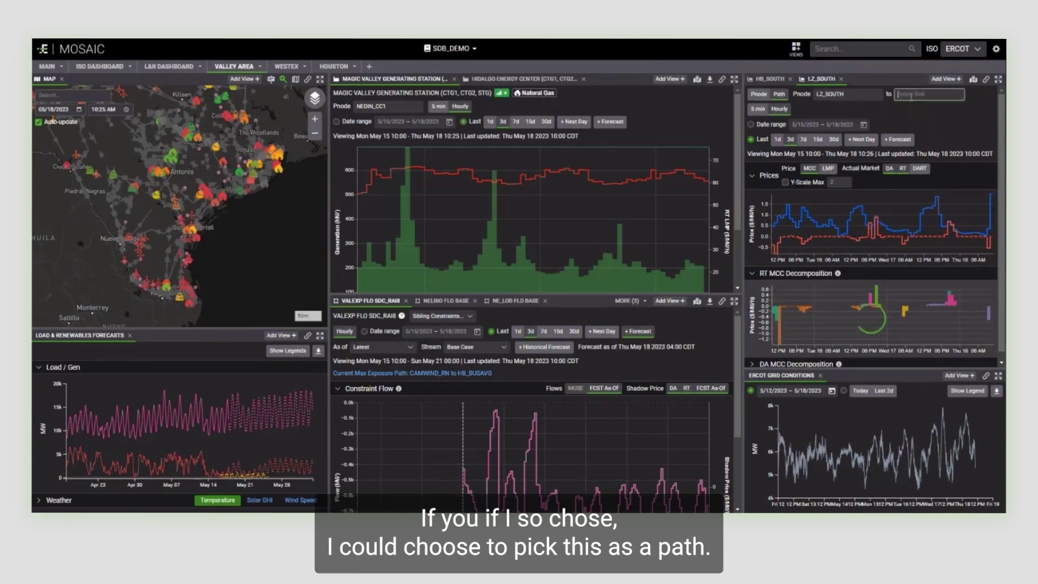
text(H)
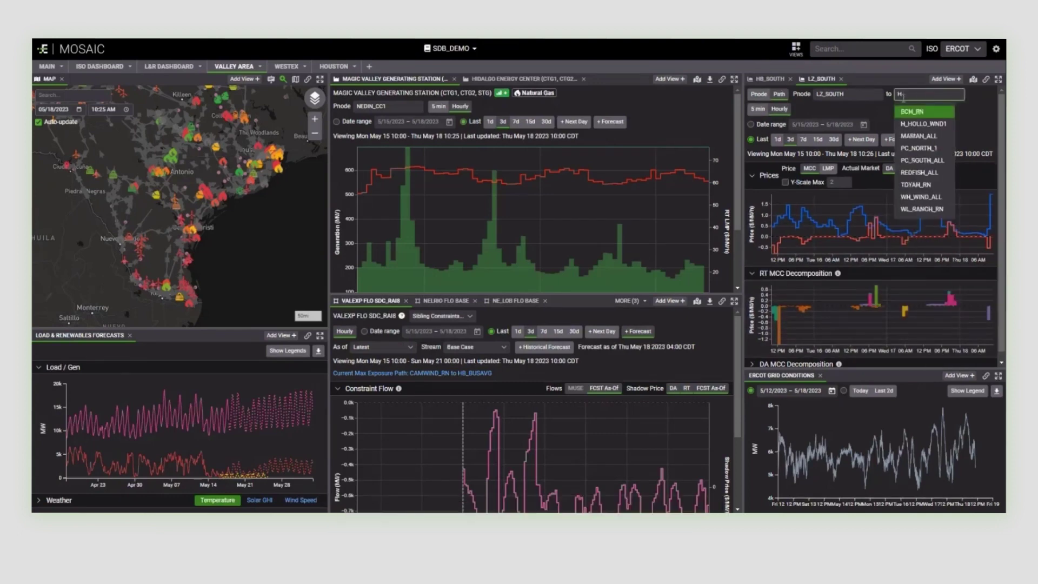
text(B_)
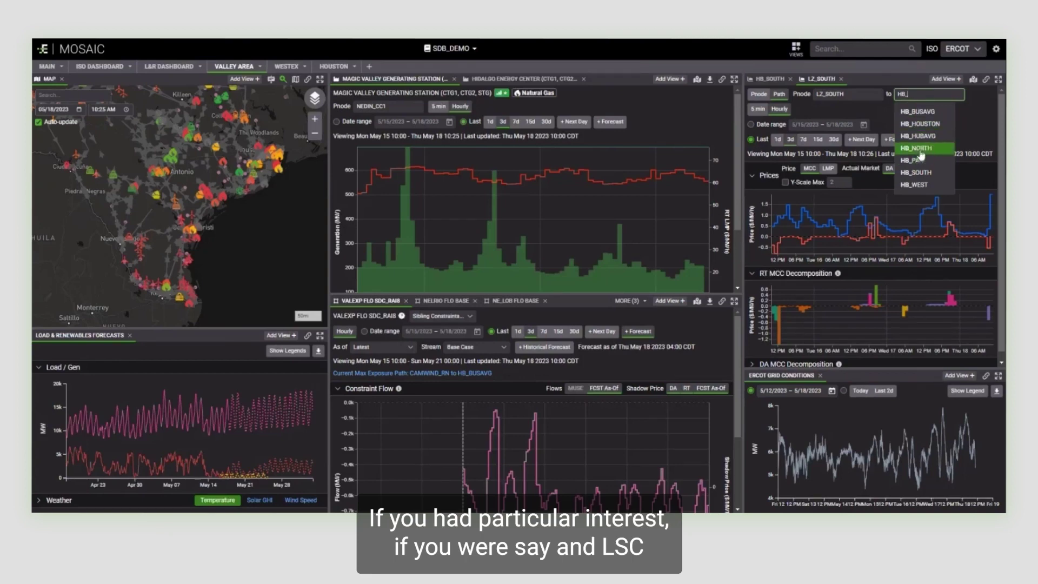
click(924, 173)
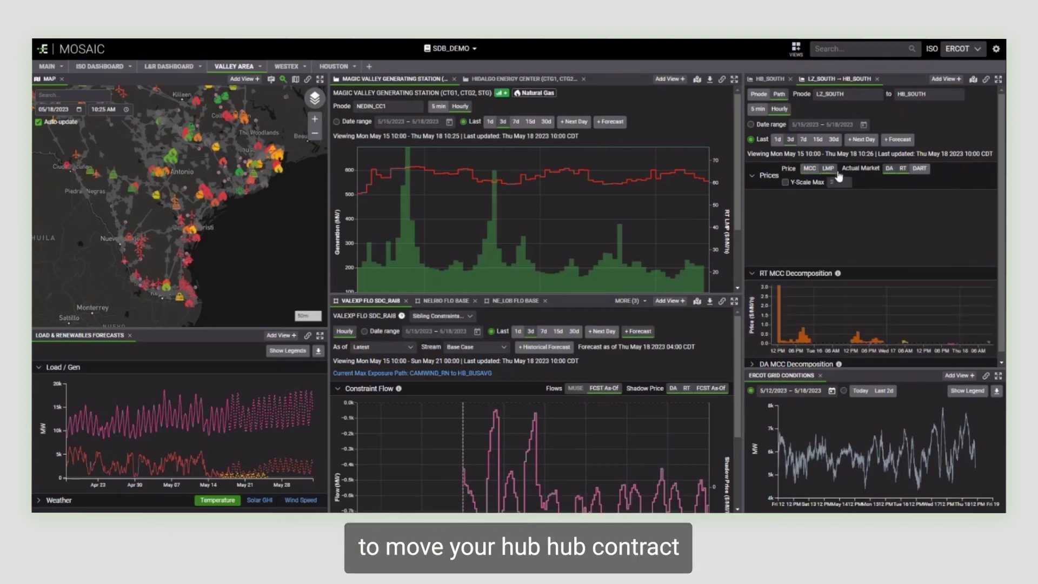
Preview forecast prices, then show the last 15 days of path prices without forecast
click(897, 140)
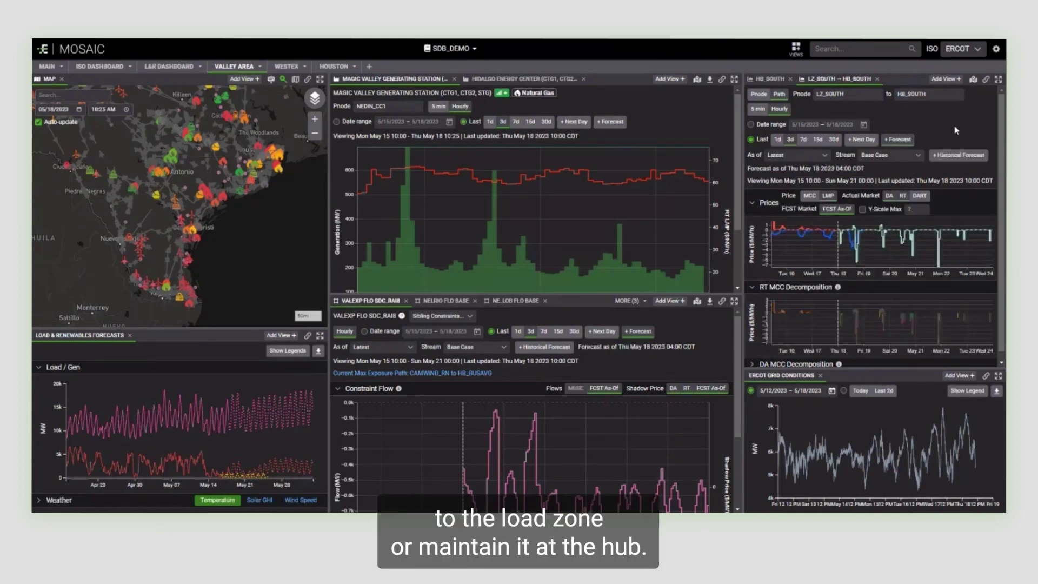
mouse_move(853, 253)
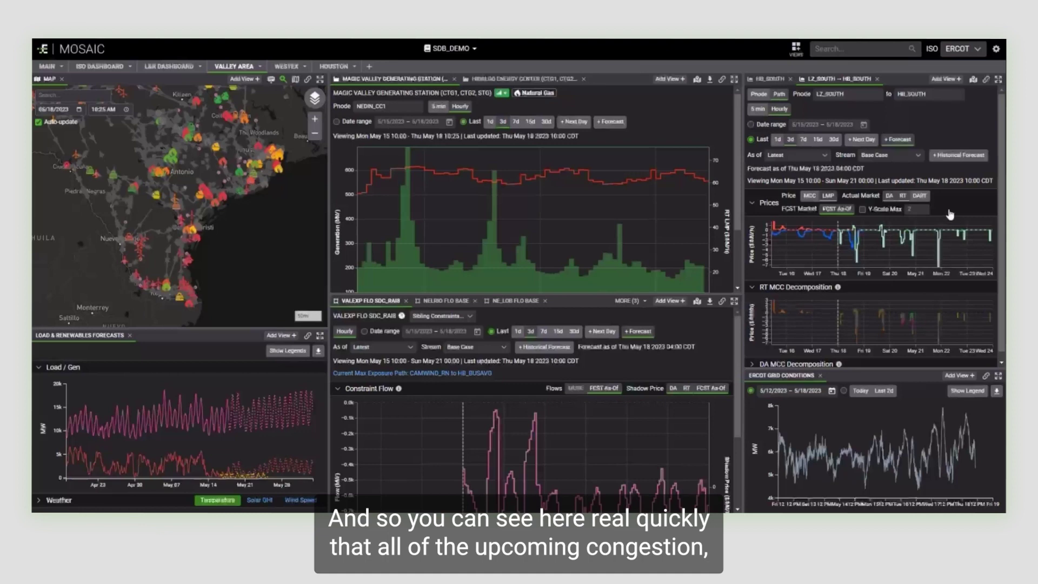
click(897, 143)
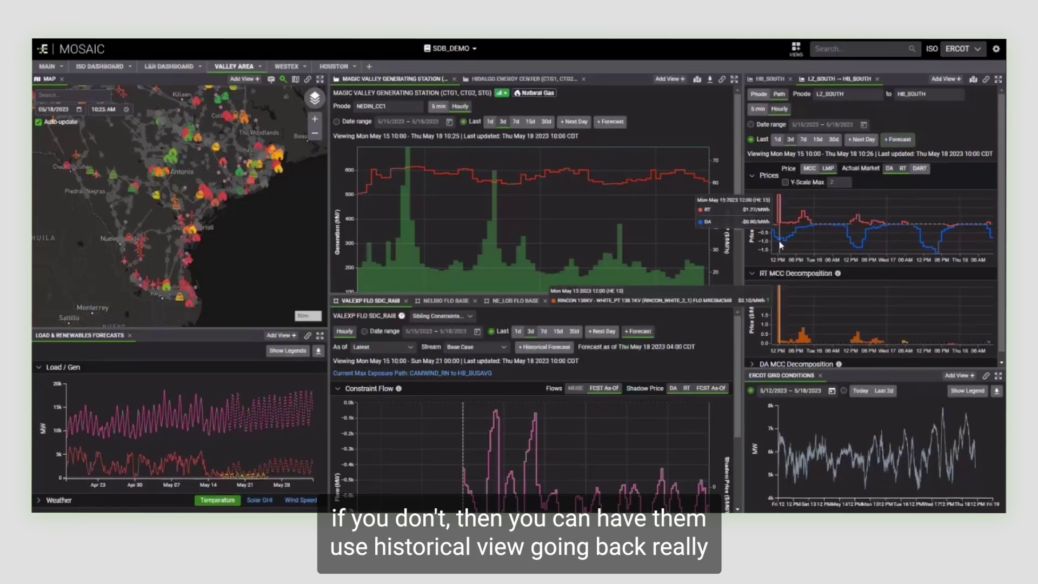
click(817, 139)
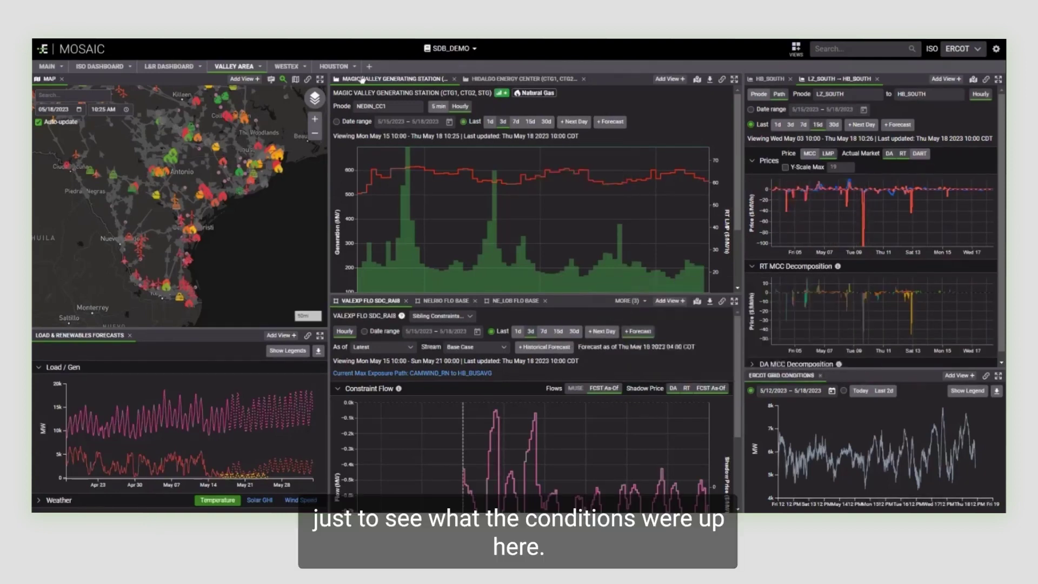
click(519, 79)
Compare the Hidalgo Energy Center and Magic Valley generation charts
click(394, 78)
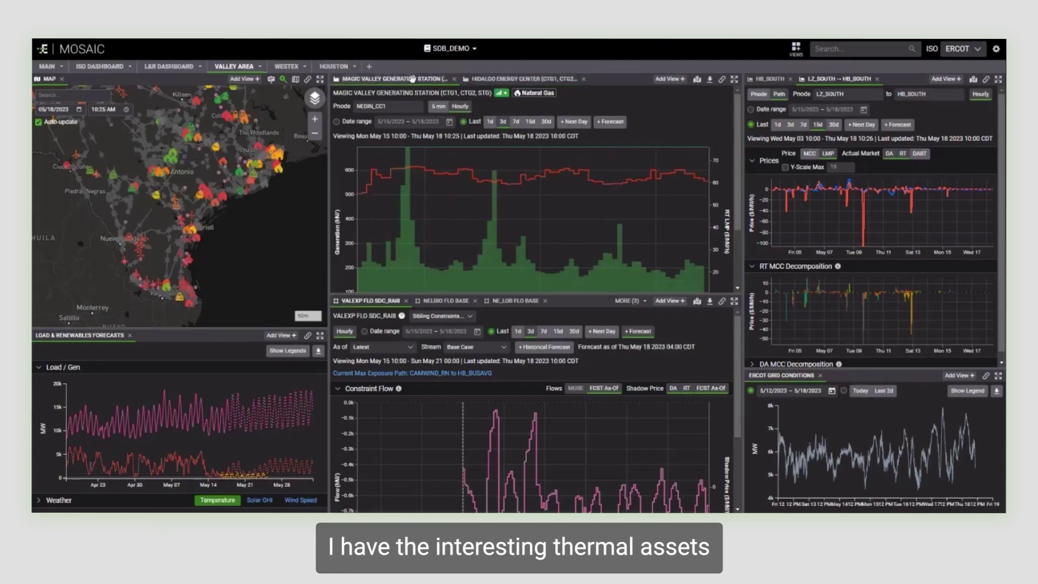
click(496, 78)
click(415, 78)
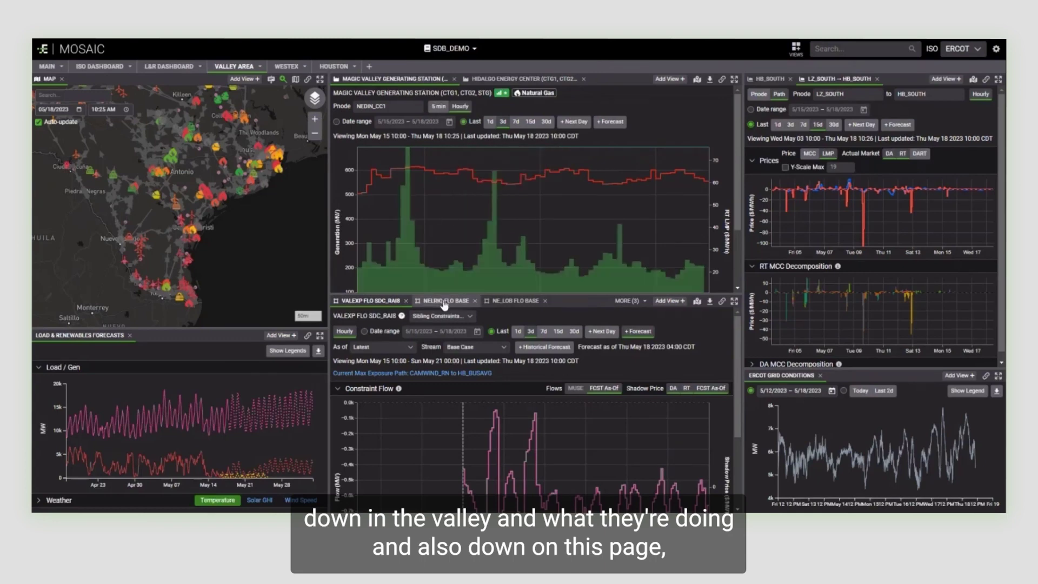
Review the NELRIO FLO BASE and NE_LOB FLO BASE constraint flows, then open WESTEX
click(448, 308)
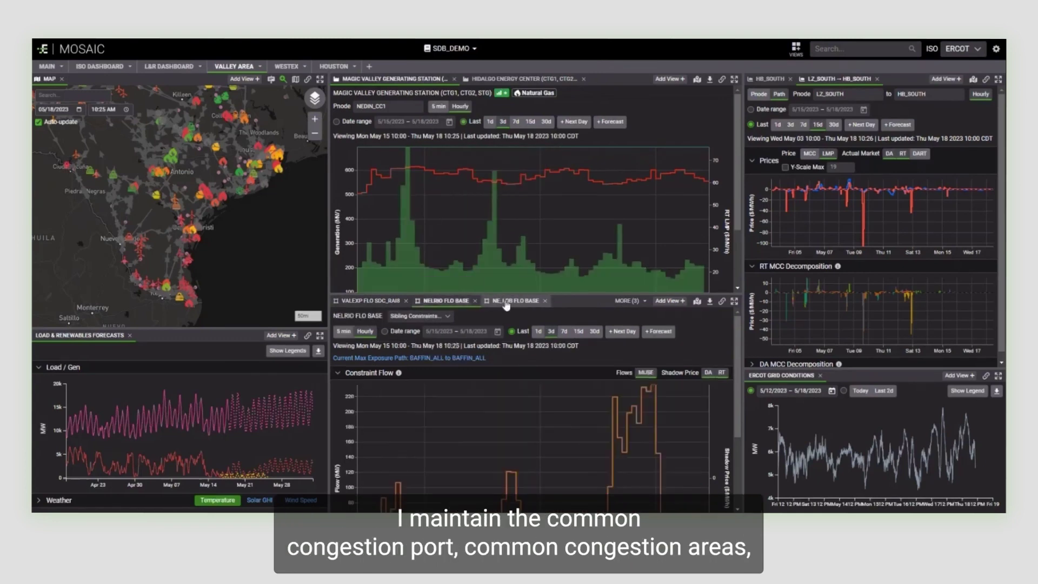
scroll(524, 362, down, 3)
scroll(527, 379, up, 2)
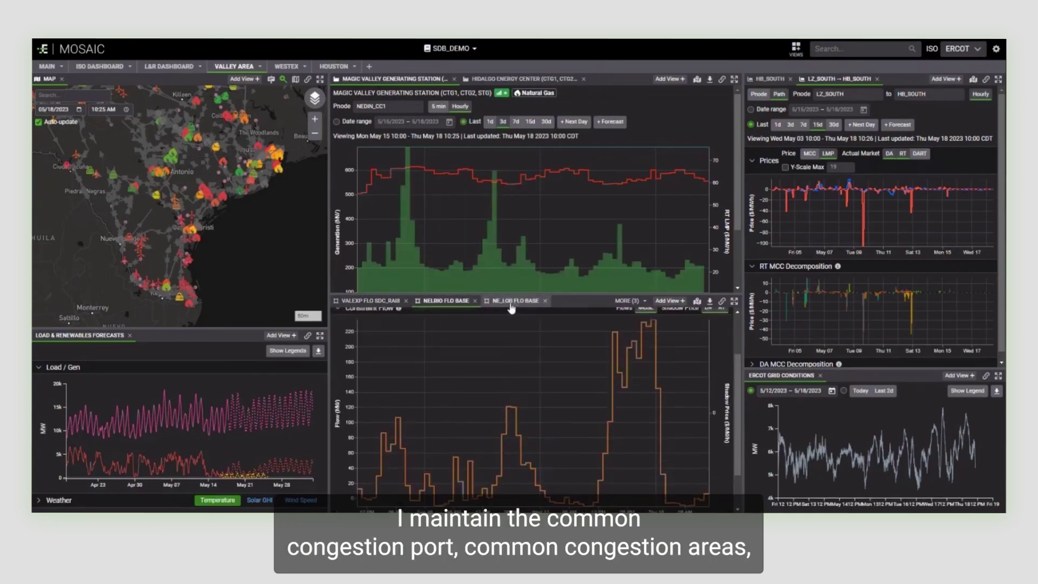
click(513, 301)
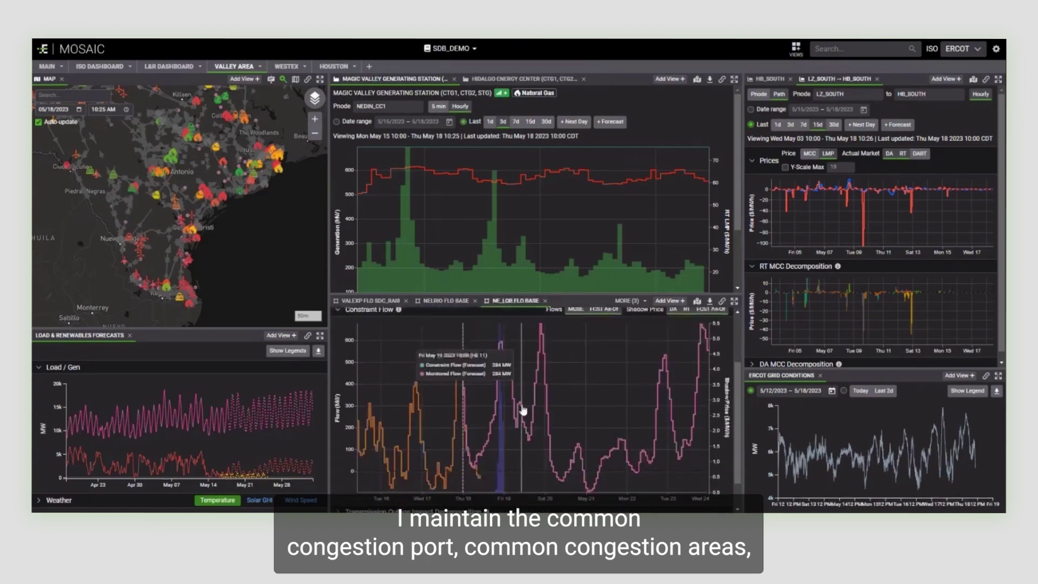
scroll(521, 411, down, 2)
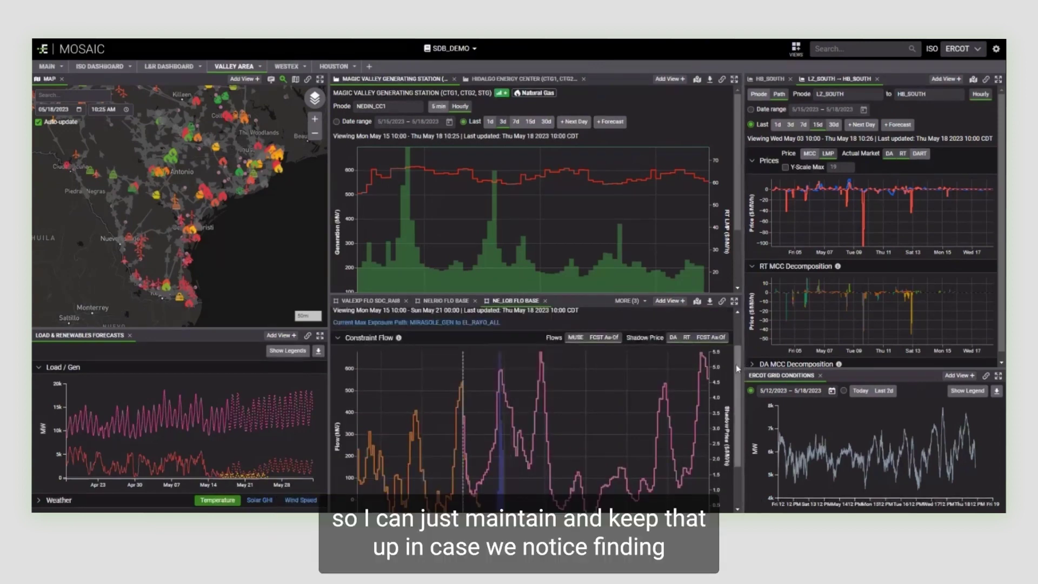
scroll(725, 366, down, 1)
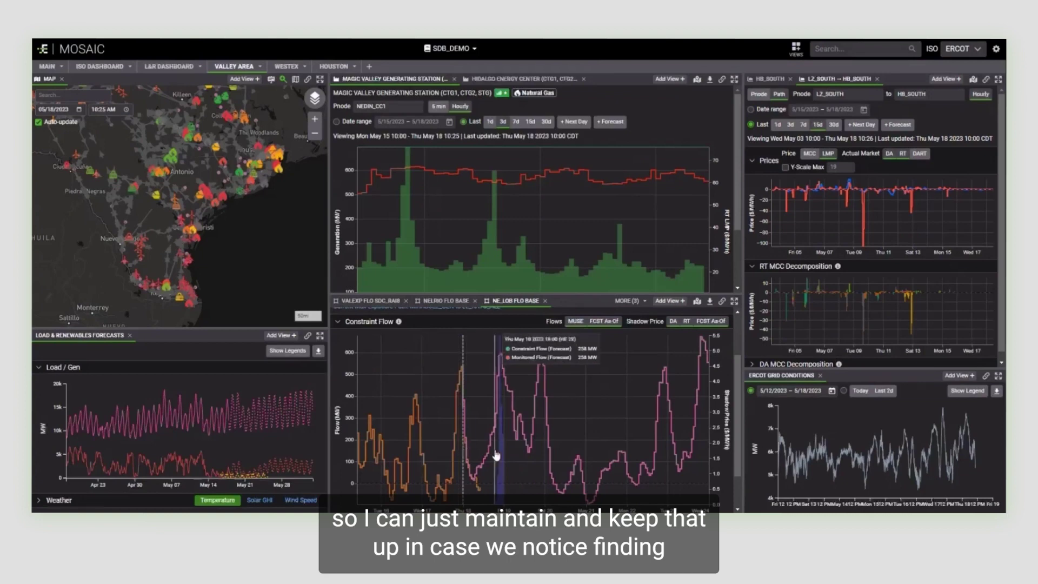
click(286, 66)
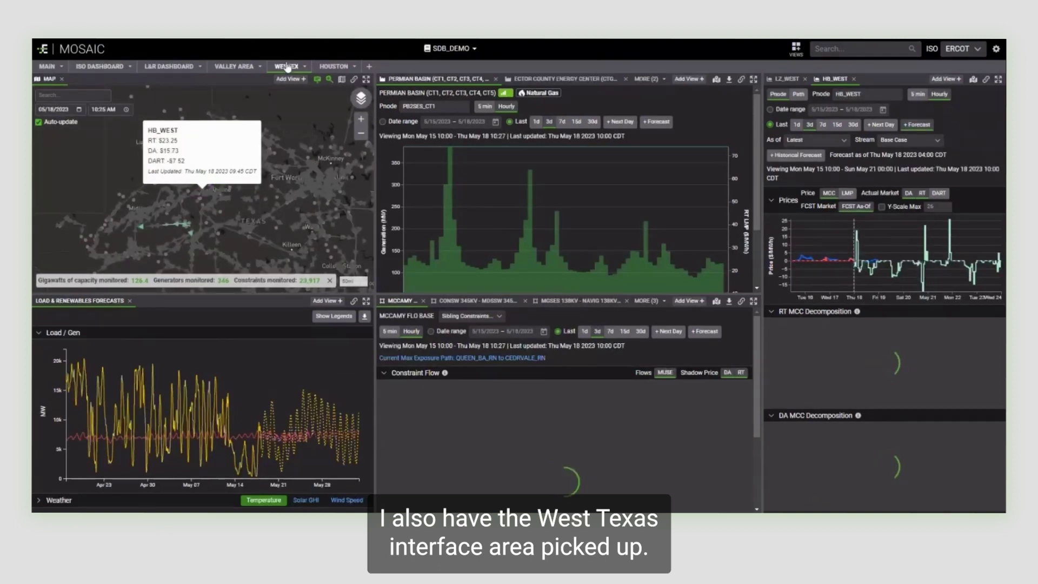
mouse_move(178, 230)
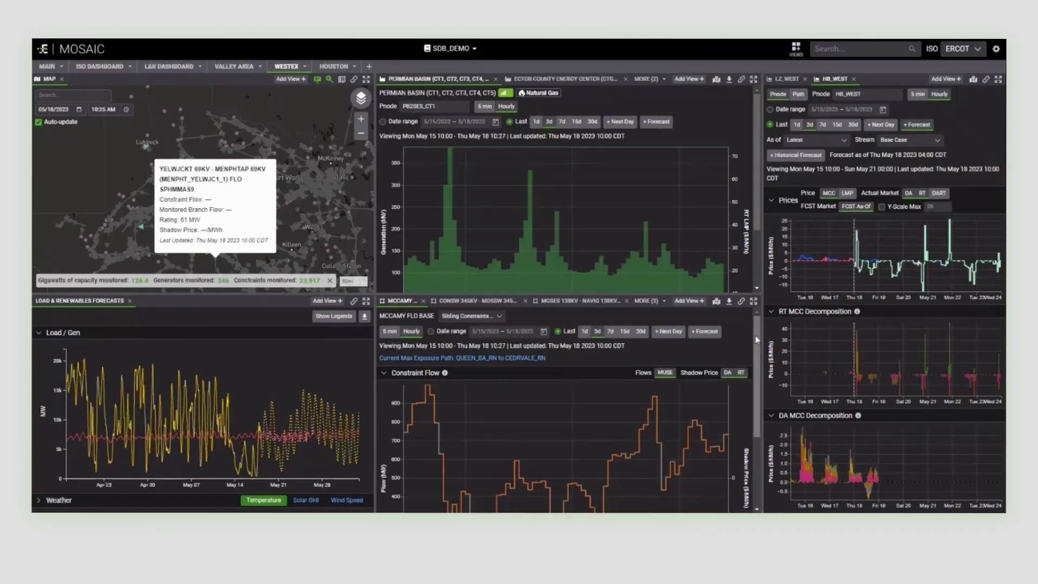
drag(756, 339, 759, 363)
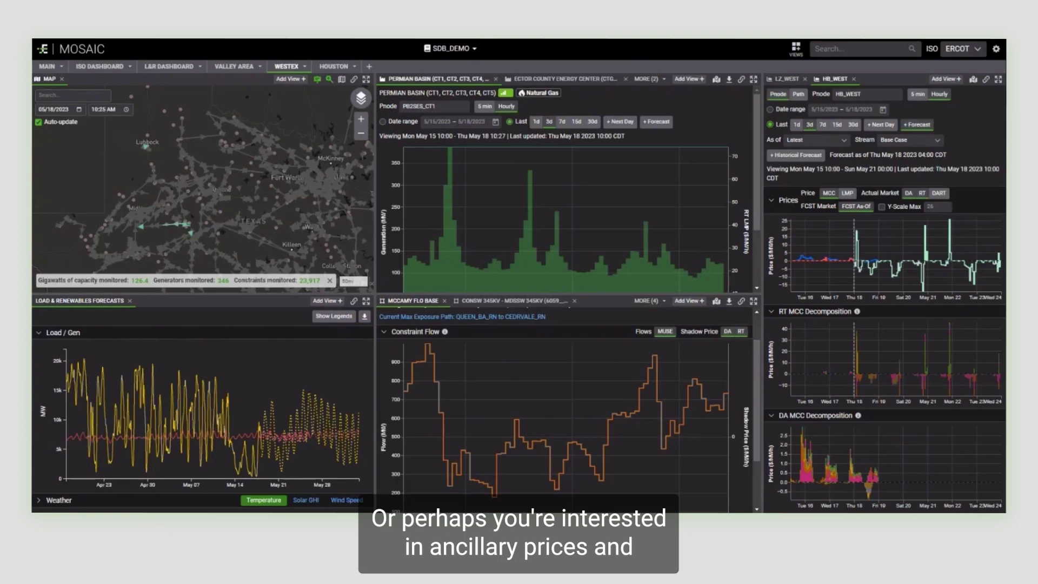
click(161, 68)
On the ISO Dashboard's Macro Conditions Forecast, expand Ancillary Service Prices and collapse Generation Fuel Mix
click(103, 67)
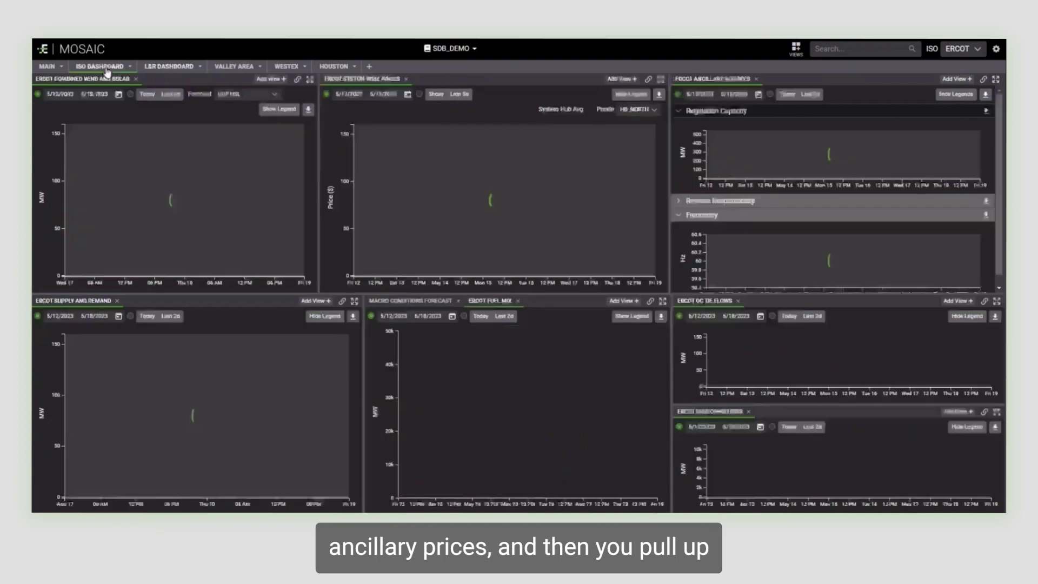
click(409, 301)
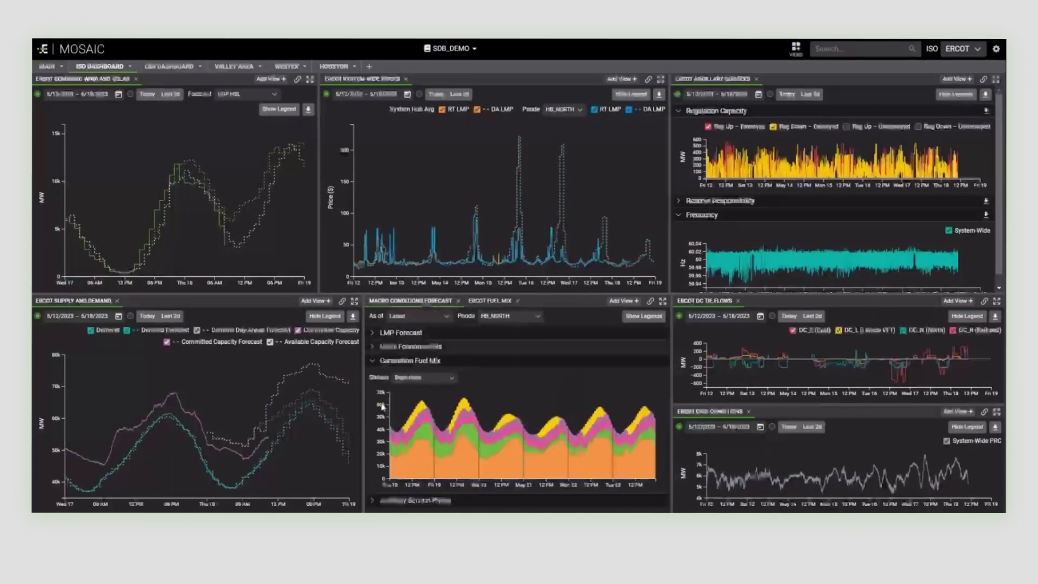
click(373, 500)
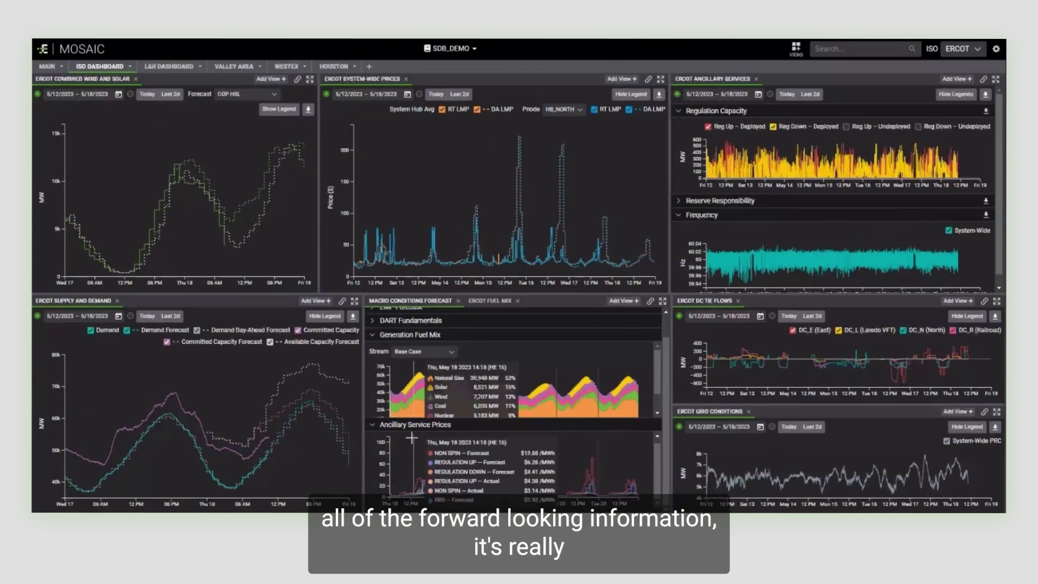
click(378, 334)
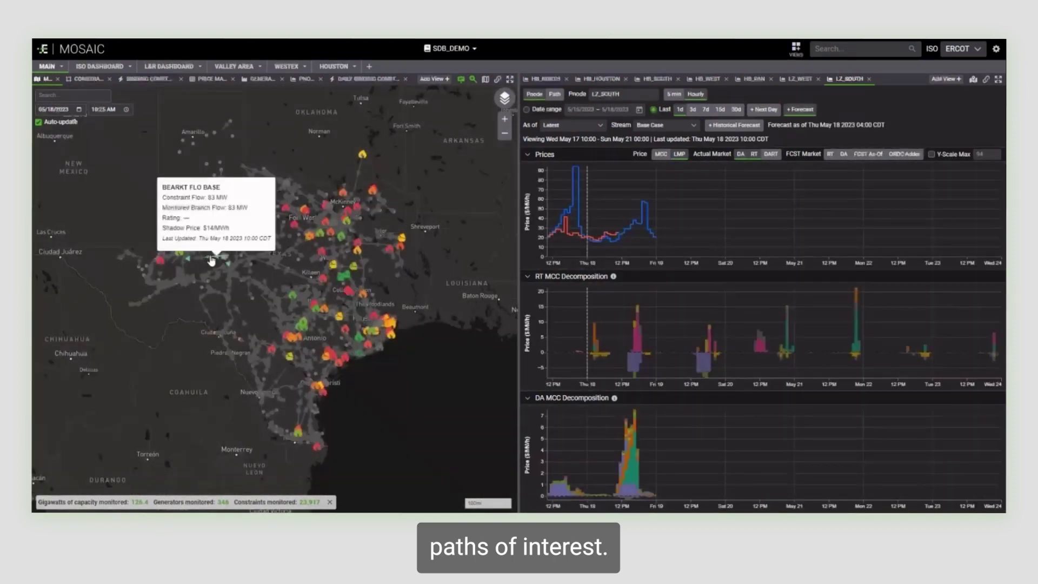
Chart BEARKT FLO BASE flow with outage, generation and load decompositions beside the Texas map for May 15–18
click(206, 260)
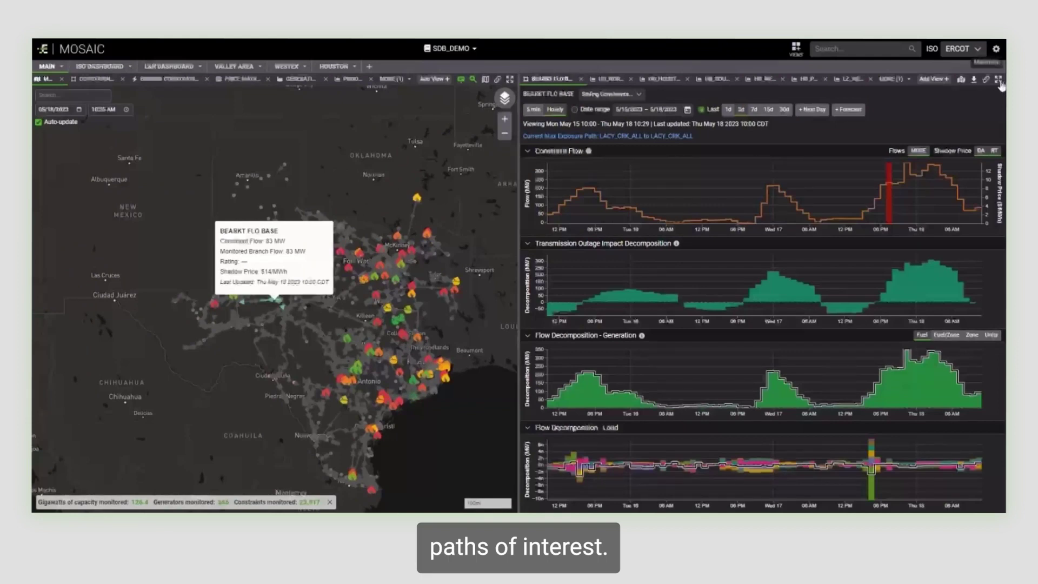
click(999, 80)
click(999, 80)
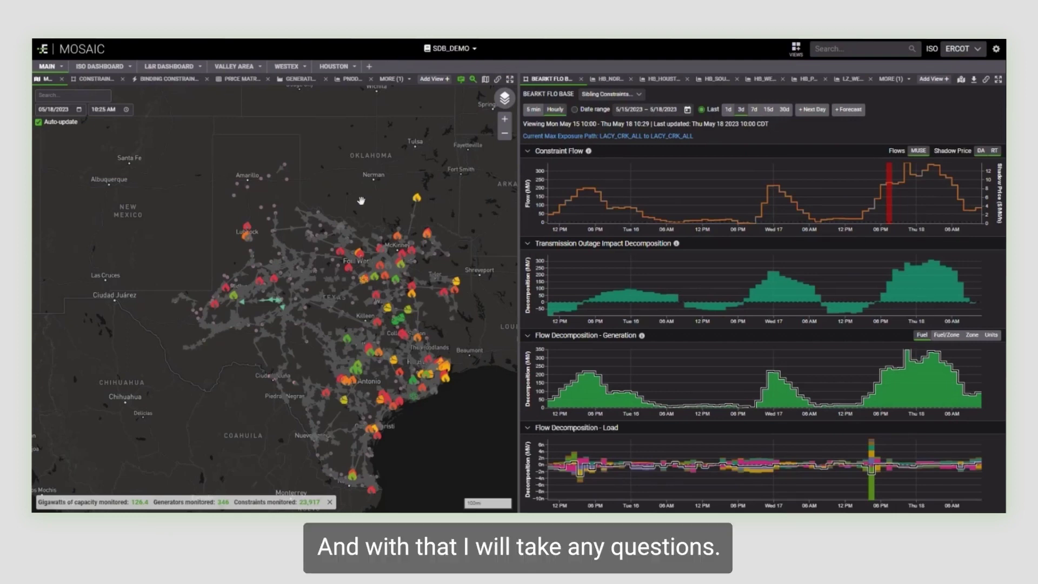
drag(367, 199, 368, 184)
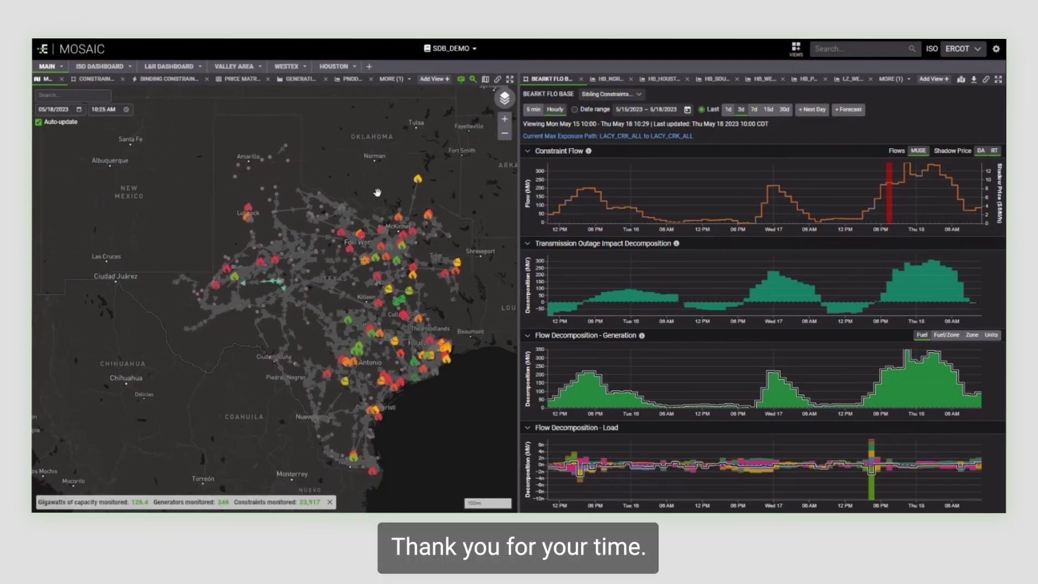